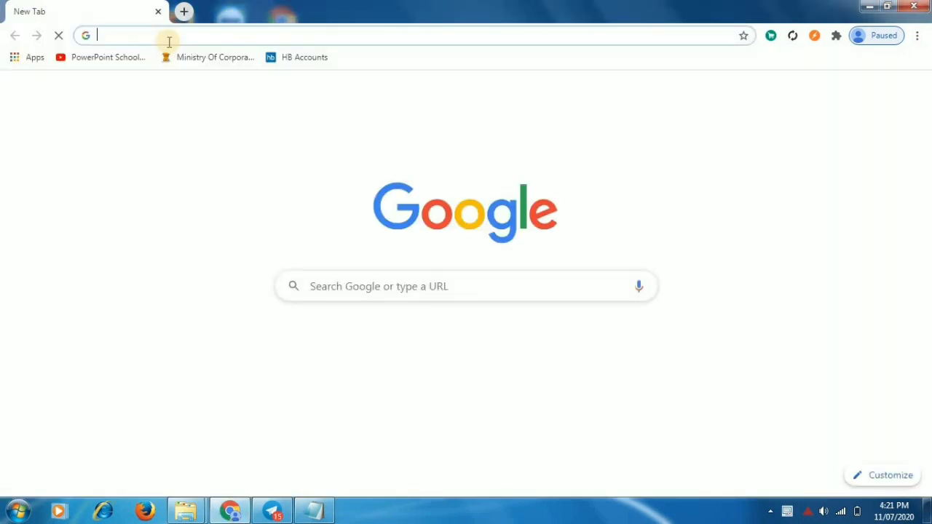
Load the Udyam Registration site in Chrome from the address-bar suggestion for 'u'.
click(169, 41)
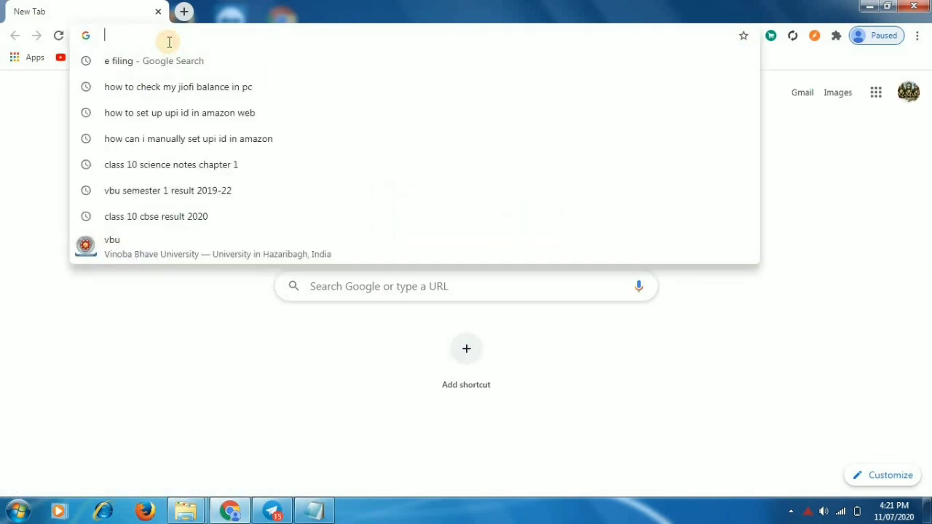
text(u)
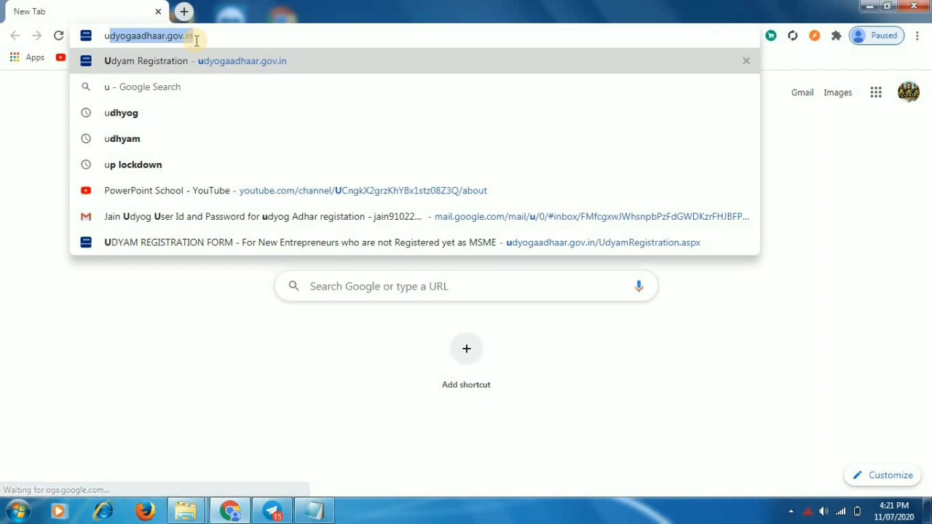
key(Return)
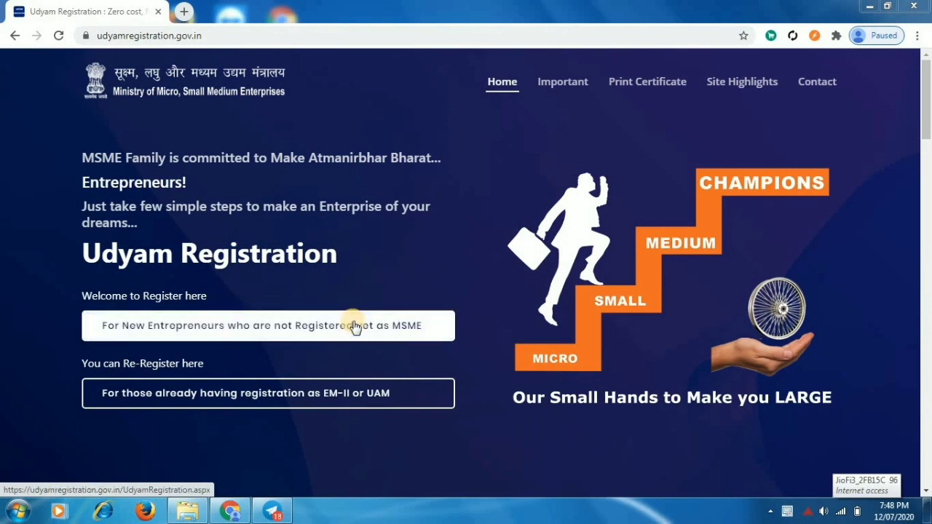
Open the 'For New Entrepreneurs who are not Registered yet as MSME' registration form.
click(257, 336)
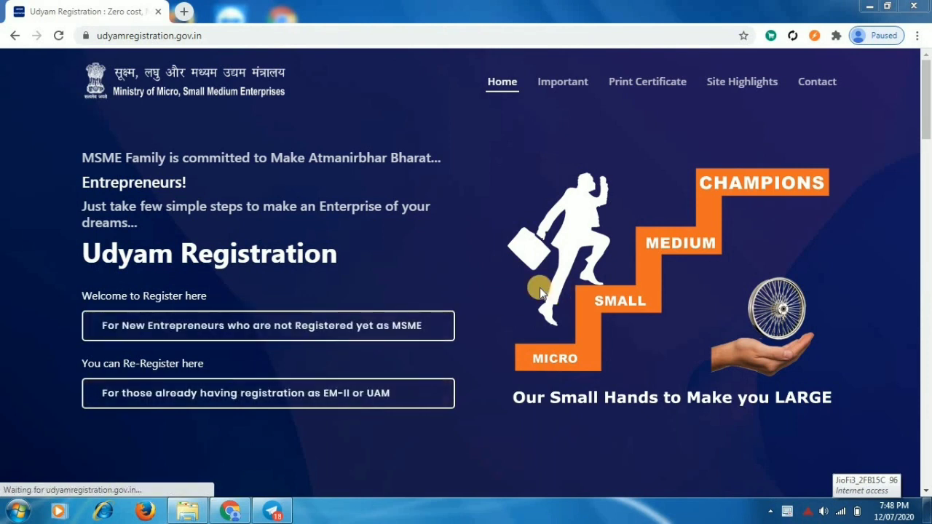
click(368, 337)
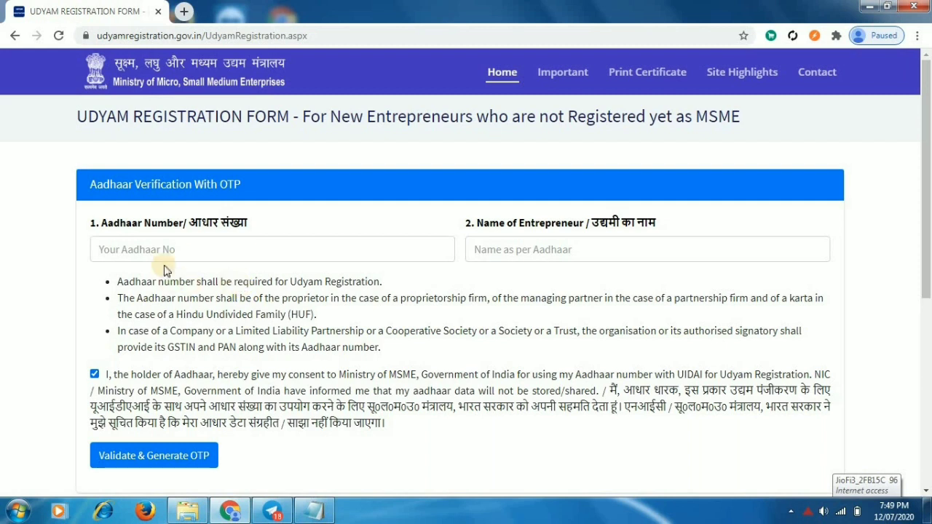
Enter the Aadhaar number and entrepreneur's name, then request an OTP.
click(201, 254)
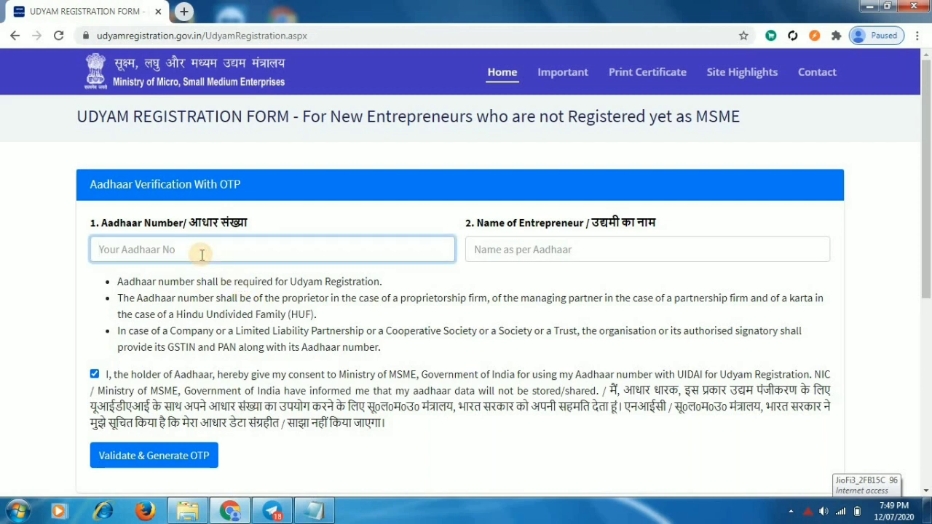
text(99)
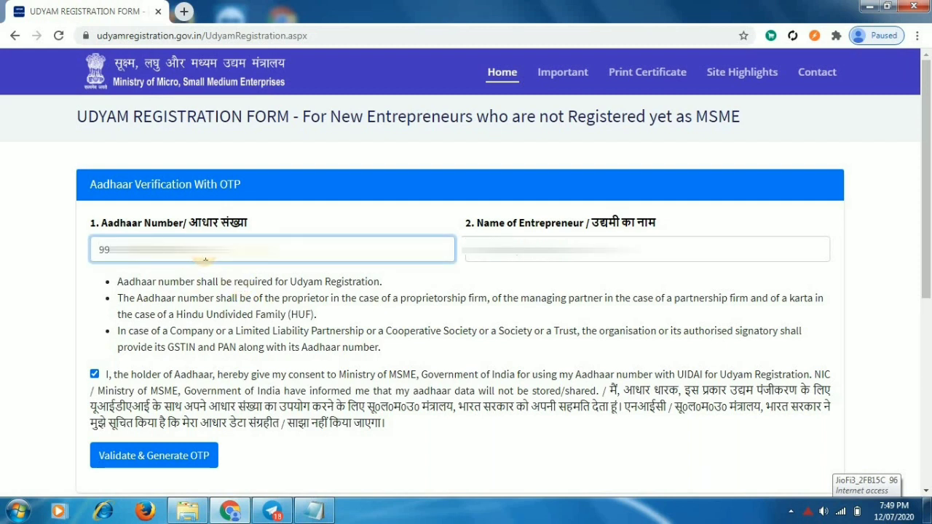
click(492, 256)
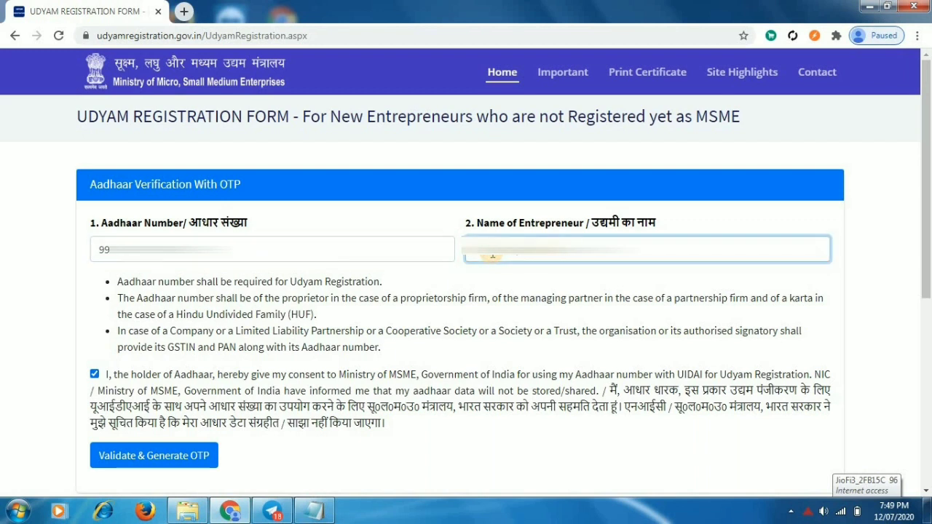
text(S)
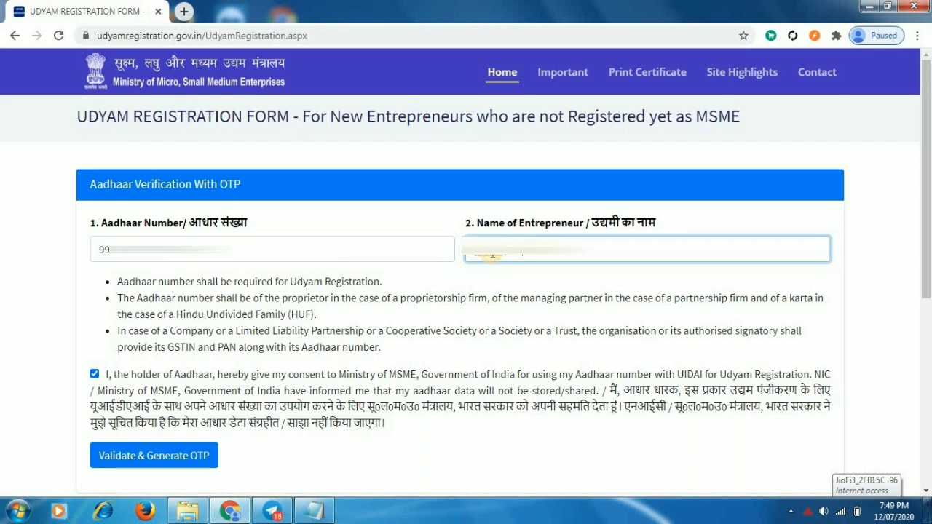
click(152, 463)
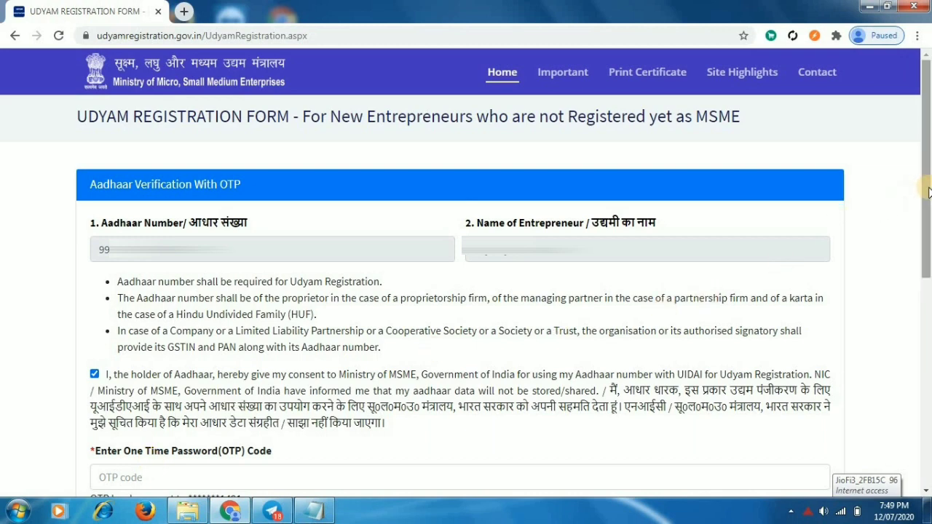
Enter the received one-time password and validate it.
drag(930, 188, 928, 230)
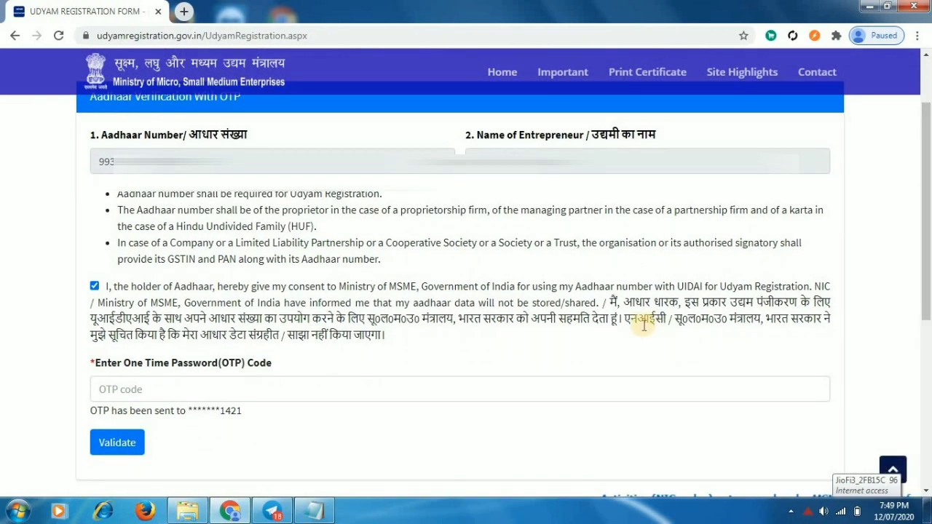
click(559, 388)
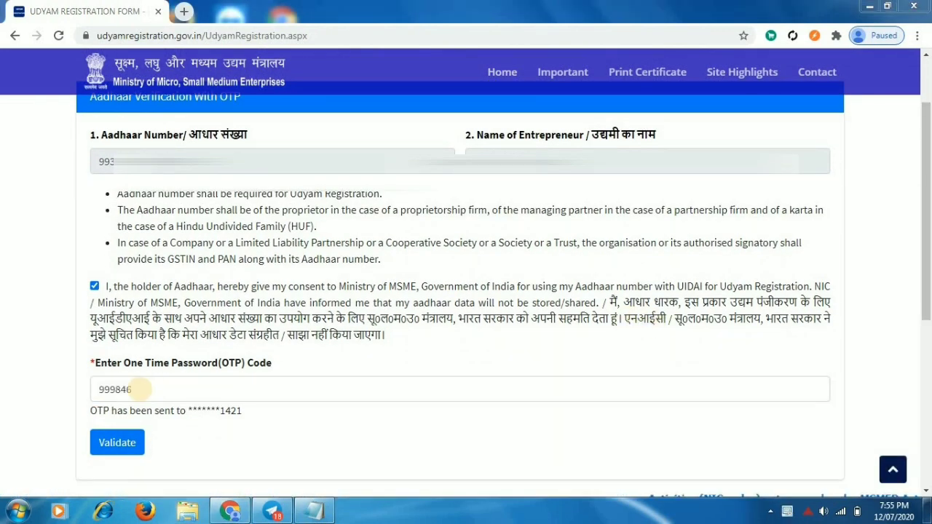
click(138, 390)
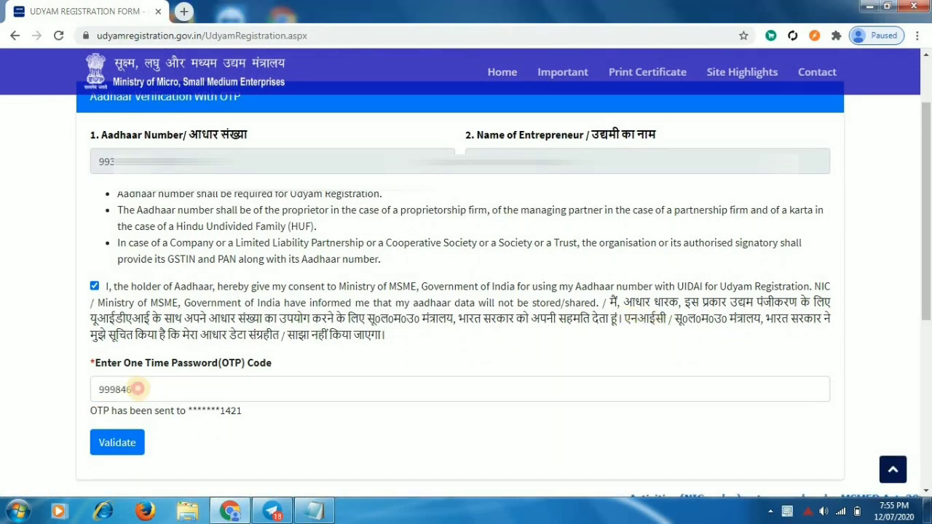
click(128, 443)
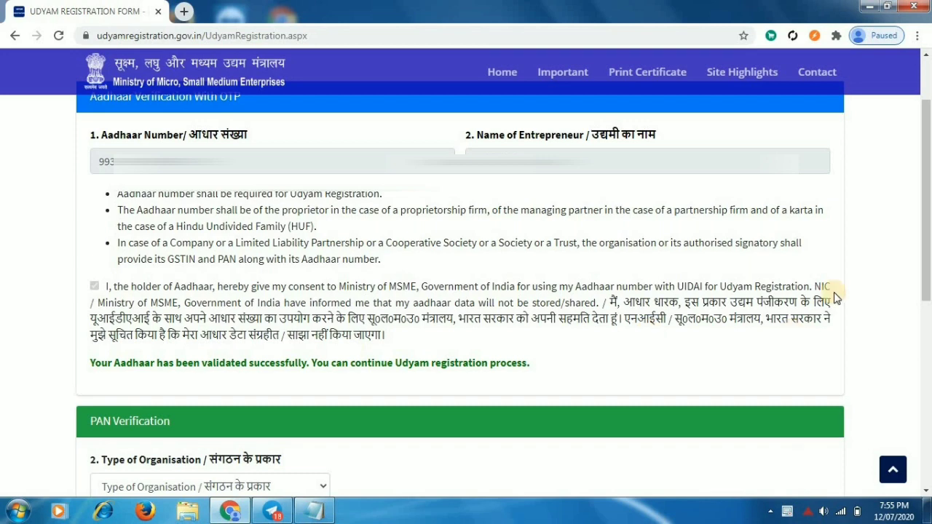
Set the Type of Organisation to '1. Proprietary'.
drag(929, 251, 929, 311)
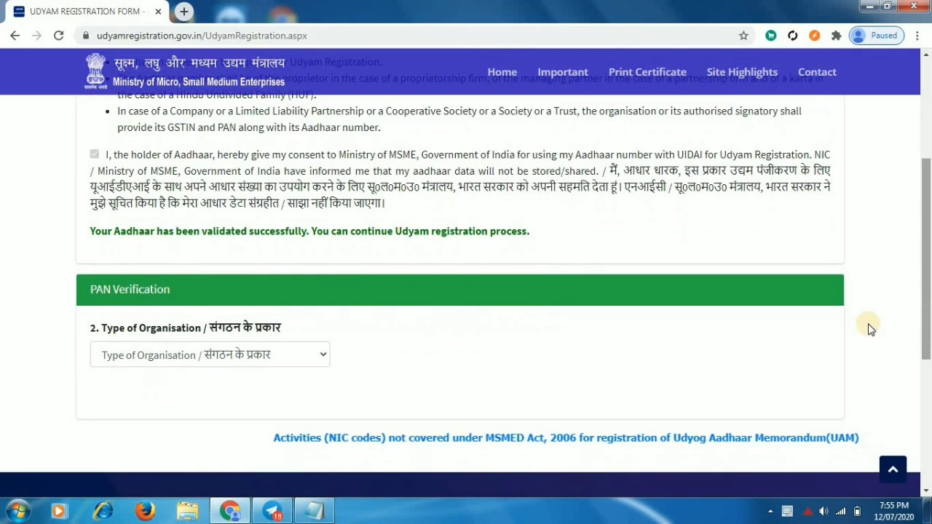
click(313, 355)
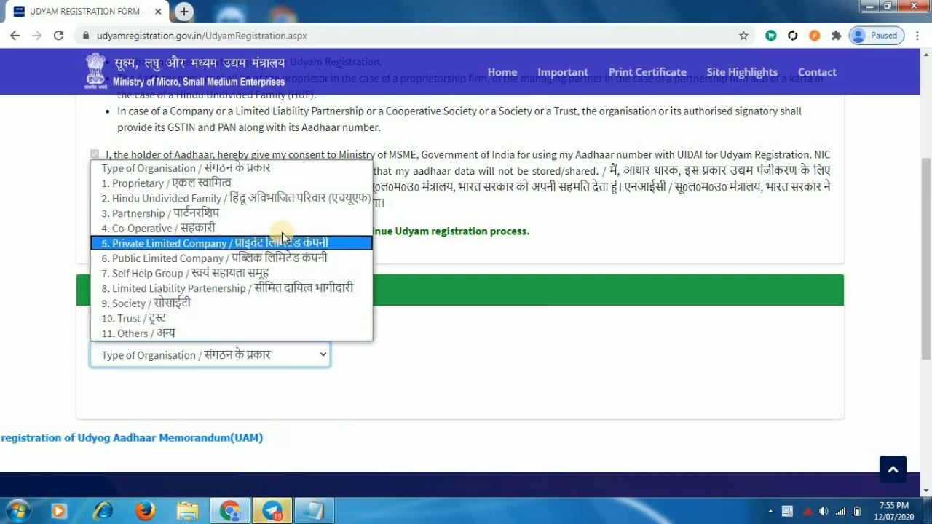
click(281, 186)
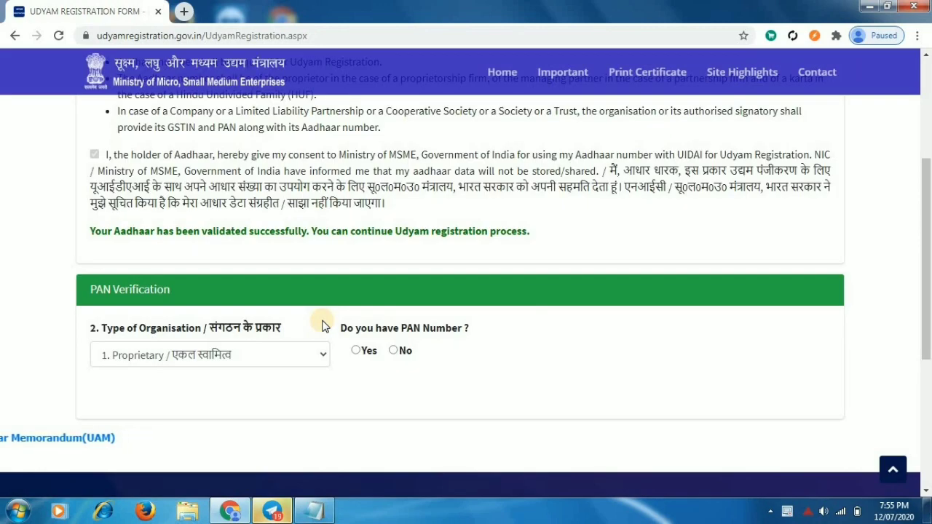
Answer Yes to having a PAN, enter the PAN number and validate it.
click(374, 356)
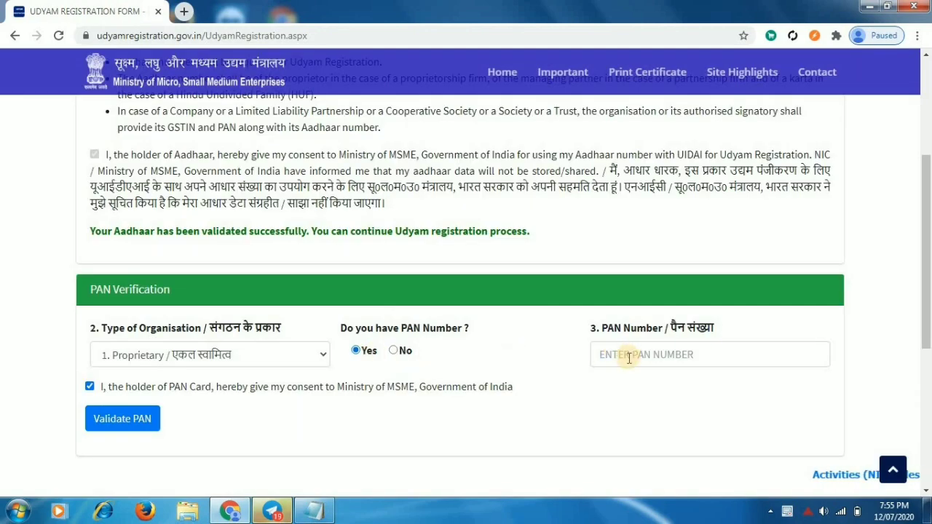
click(629, 356)
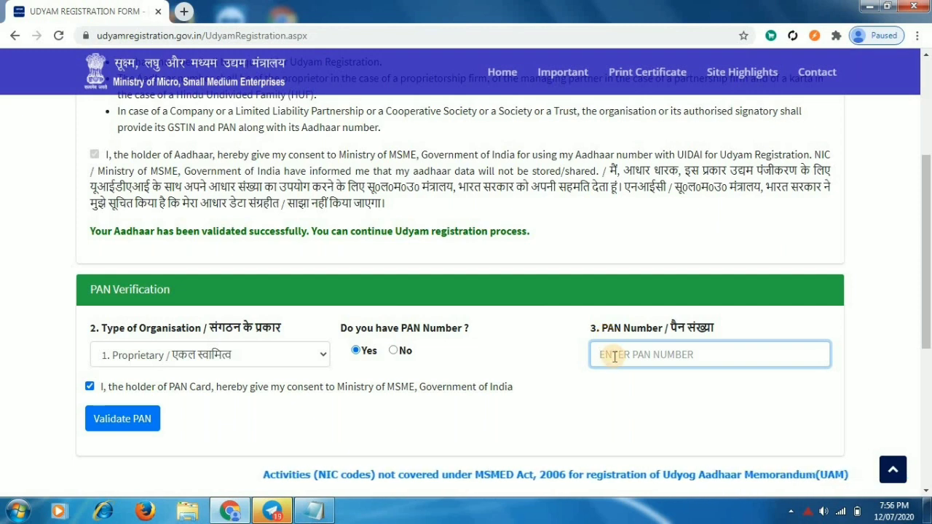
click(137, 419)
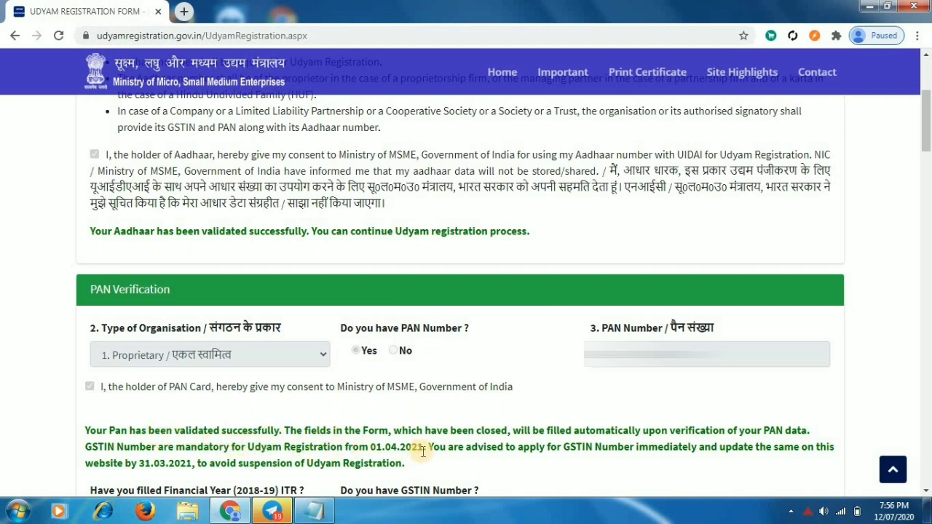
drag(423, 451, 374, 450)
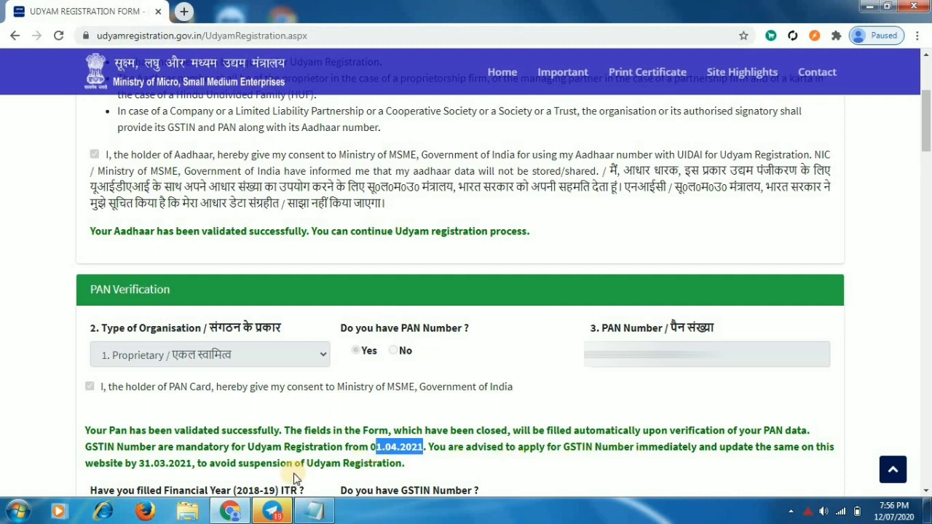
Answer No to both the 2018-19 ITR filing and GSTIN questions.
click(474, 469)
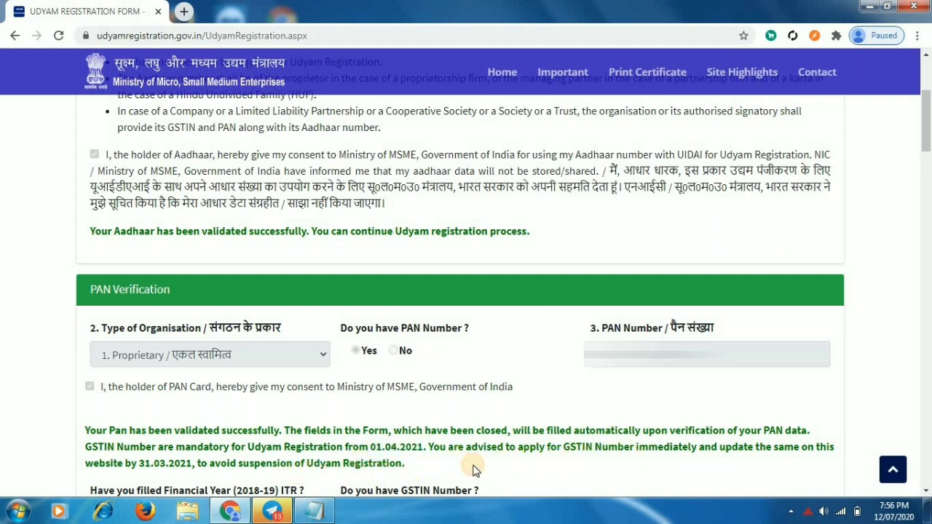
scroll(474, 468, down, 3)
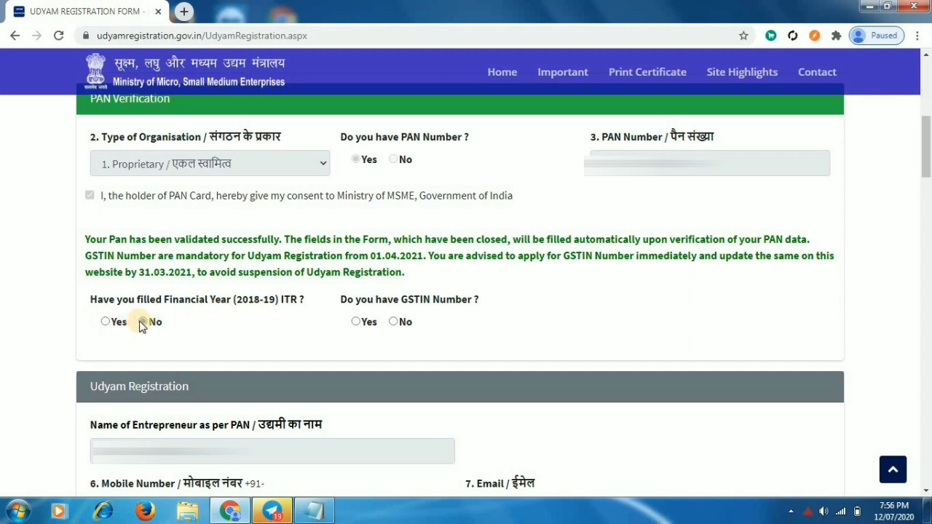
click(142, 322)
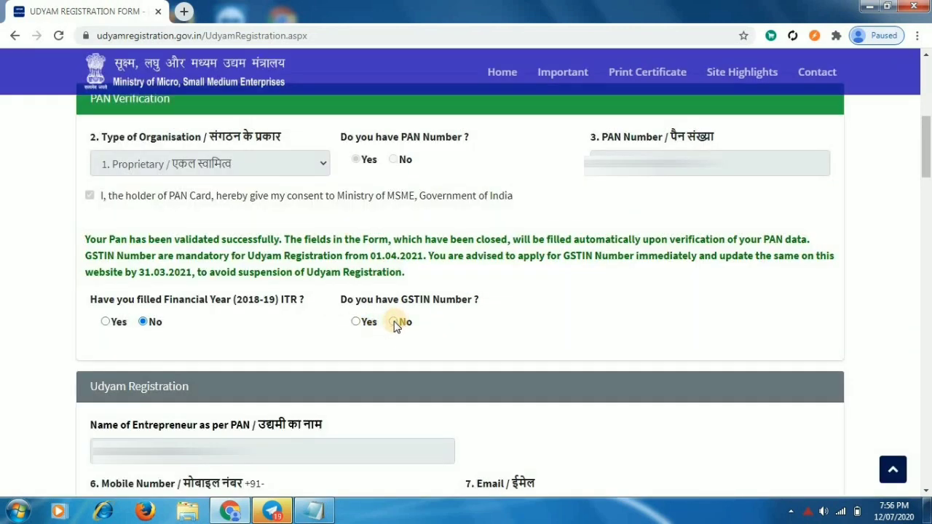
click(393, 322)
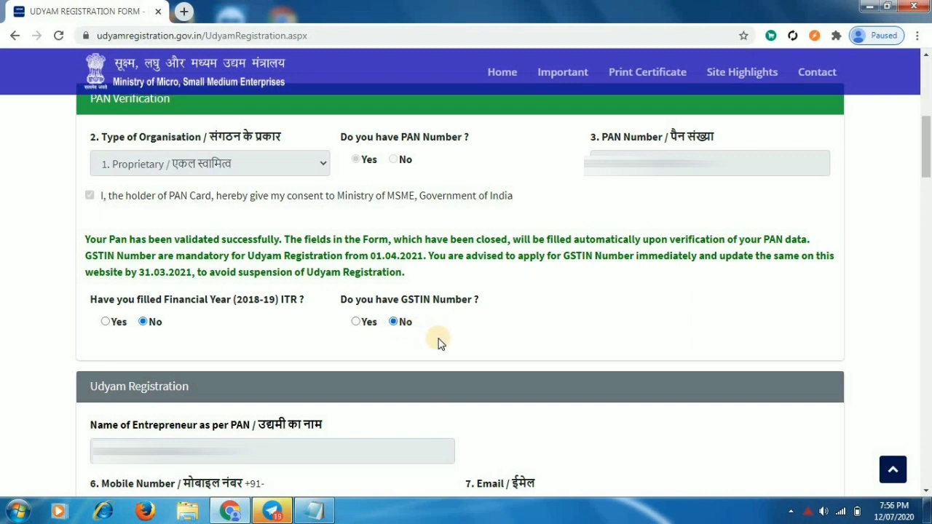
key(Left)
key(Right)
click(551, 326)
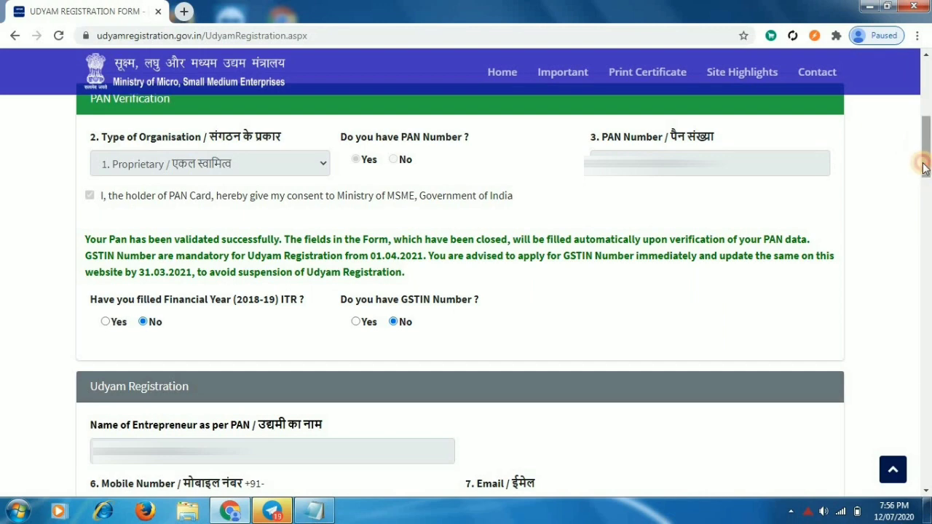
drag(925, 167, 926, 193)
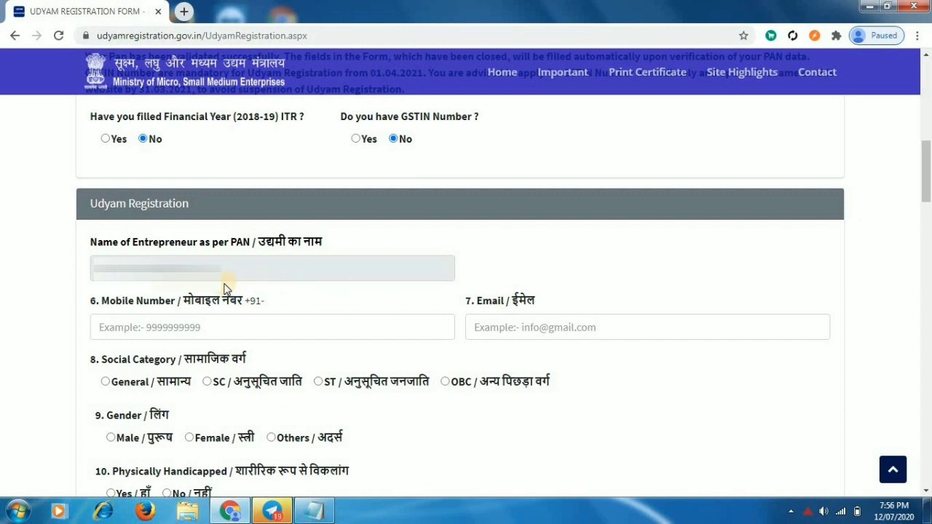
Fill in the entrepreneur's mobile number and e-mail address.
click(153, 328)
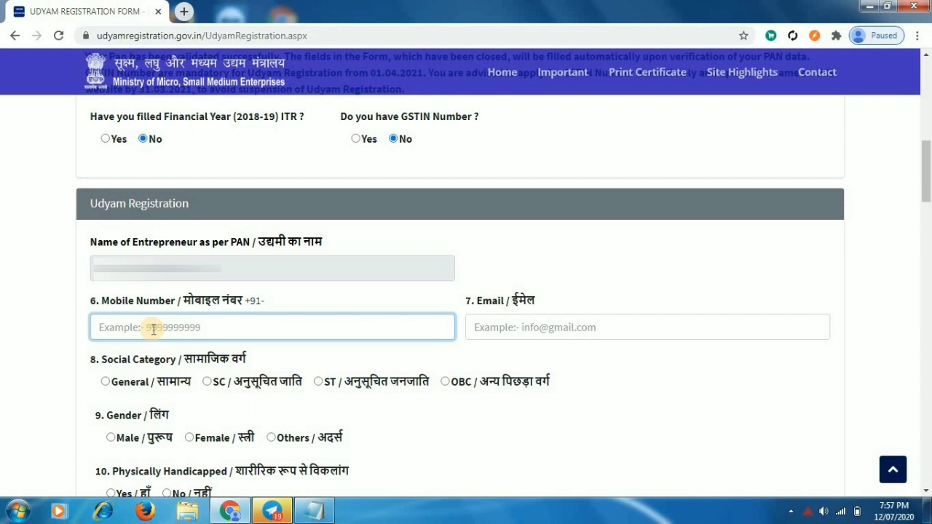
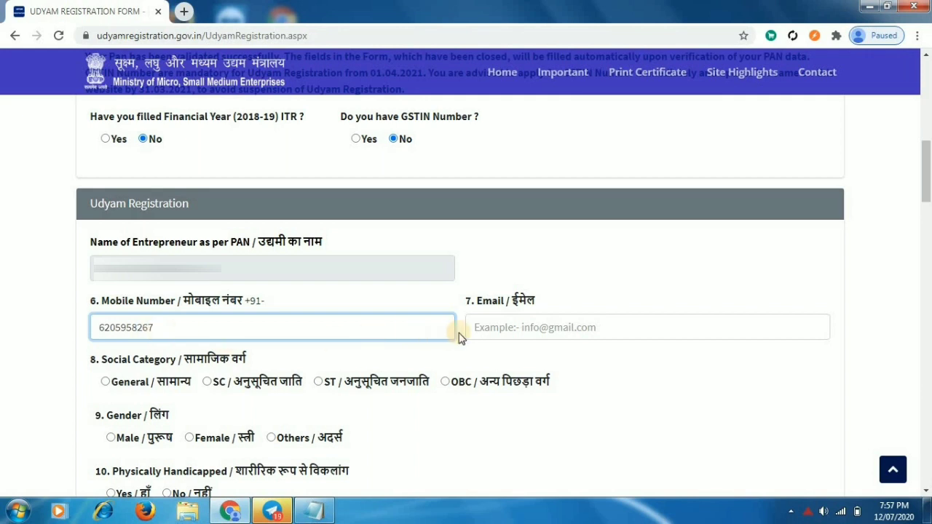
click(487, 332)
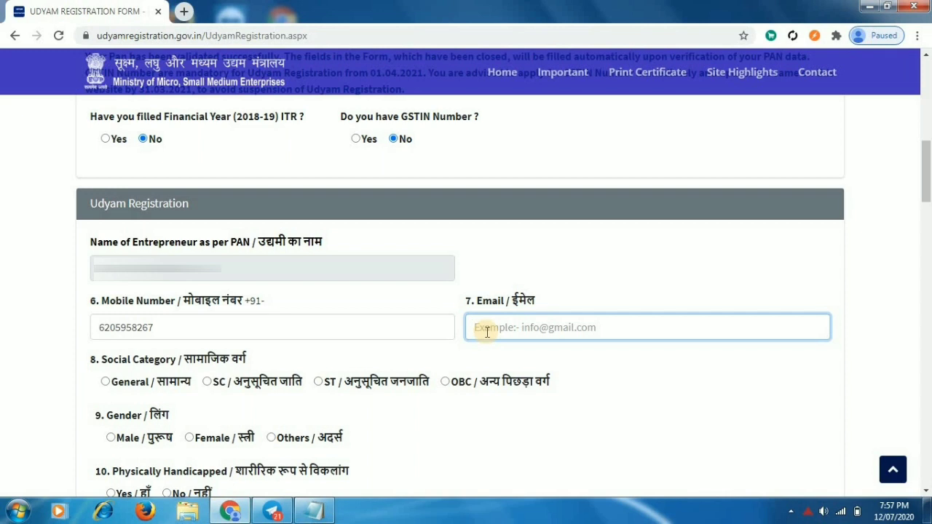
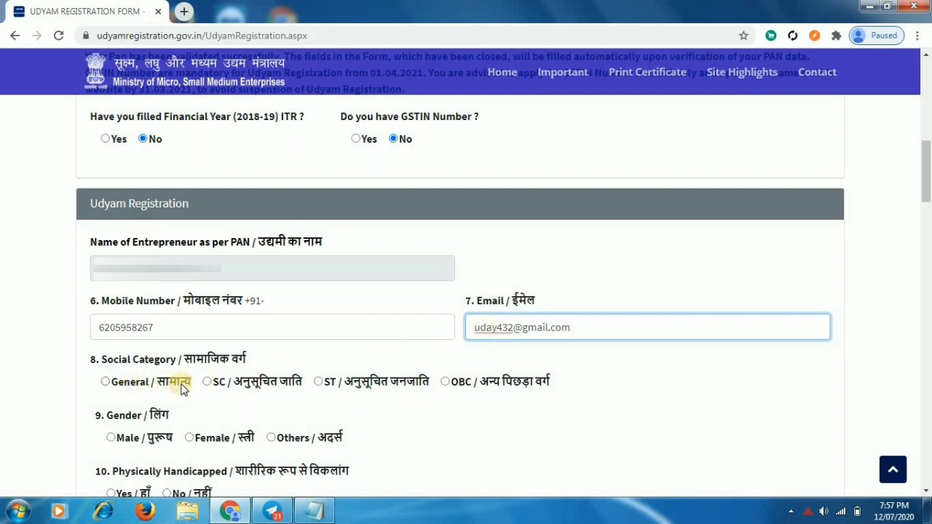
Set social category General, gender Male and physically handicapped No.
click(103, 383)
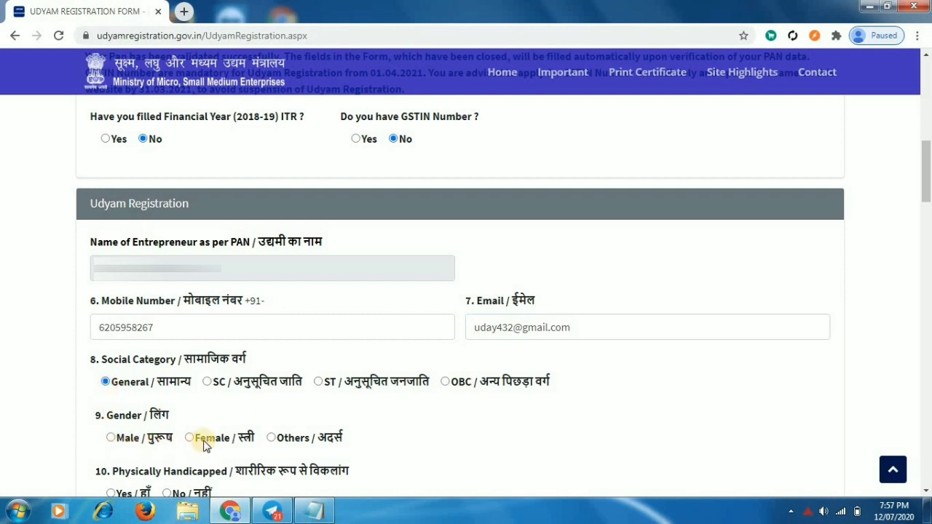
click(129, 445)
key(Down)
click(130, 444)
drag(928, 190, 928, 218)
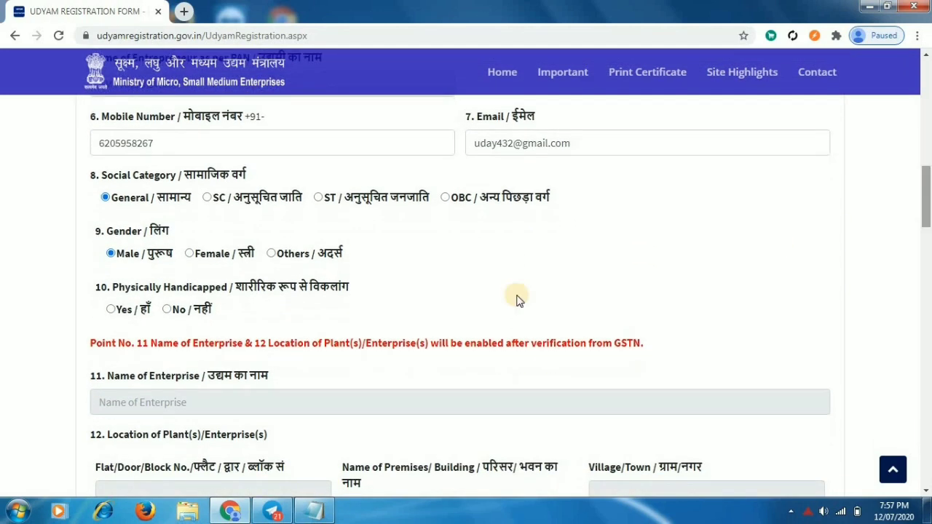
click(178, 311)
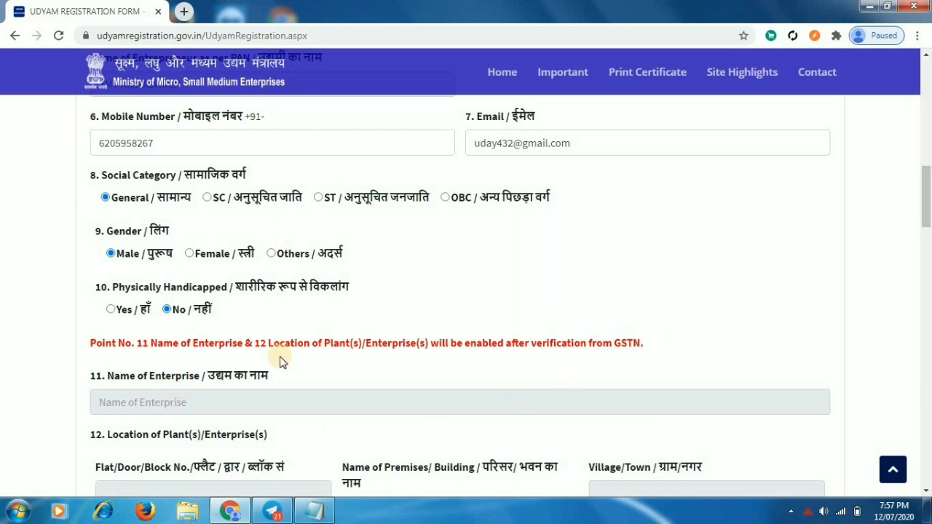
scroll(928, 225, down, 1)
scroll(927, 226, down, 2)
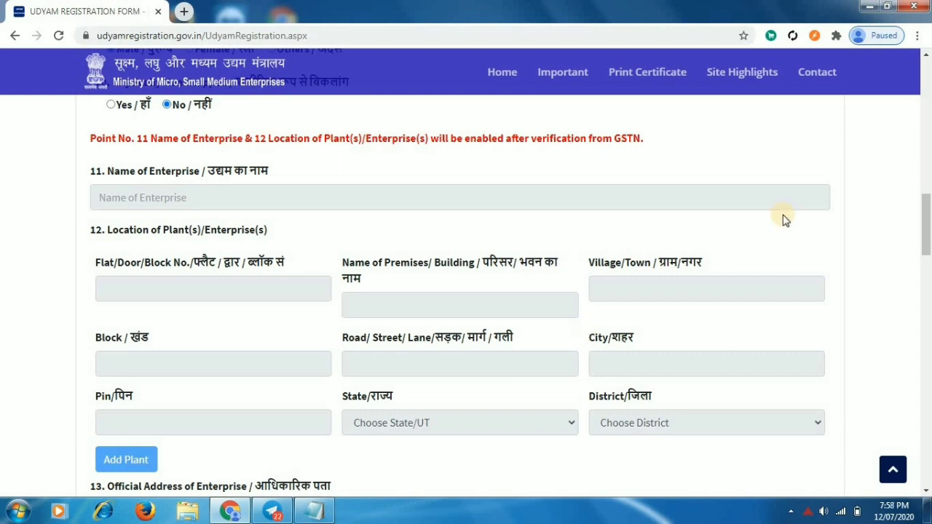
Enter the address's flat number, name of premises and village/town.
scroll(928, 237, down, 1)
scroll(928, 236, down, 3)
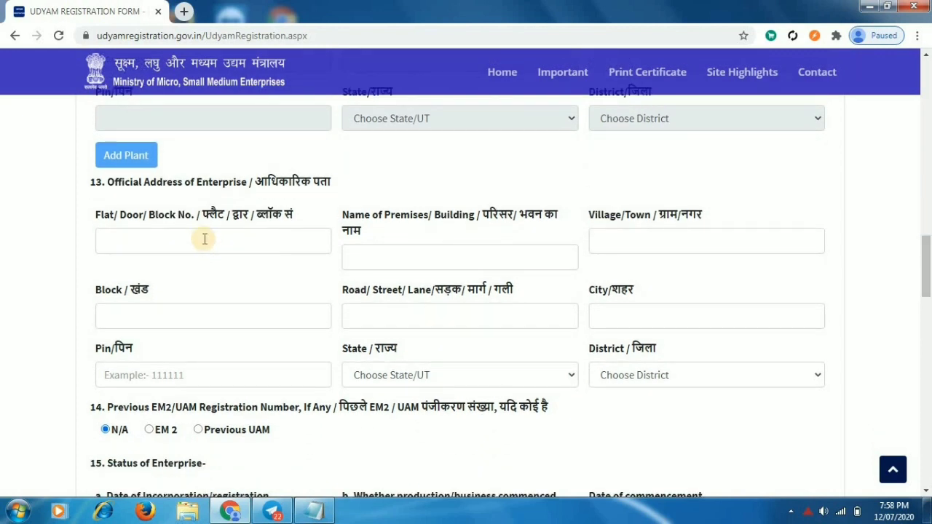
click(205, 239)
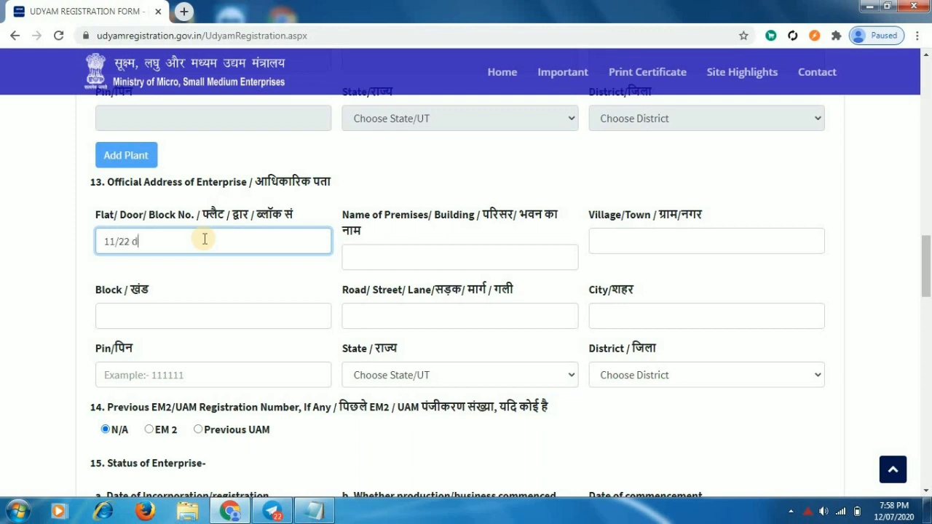
click(374, 265)
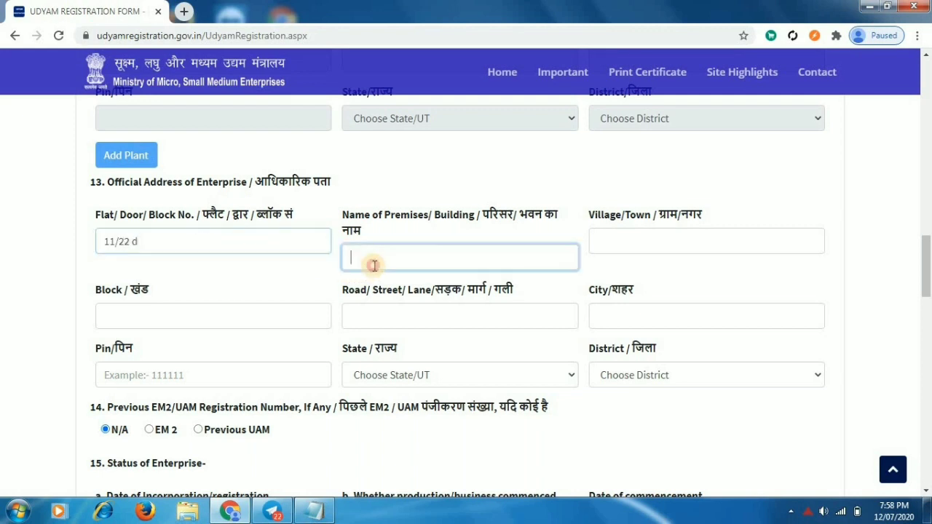
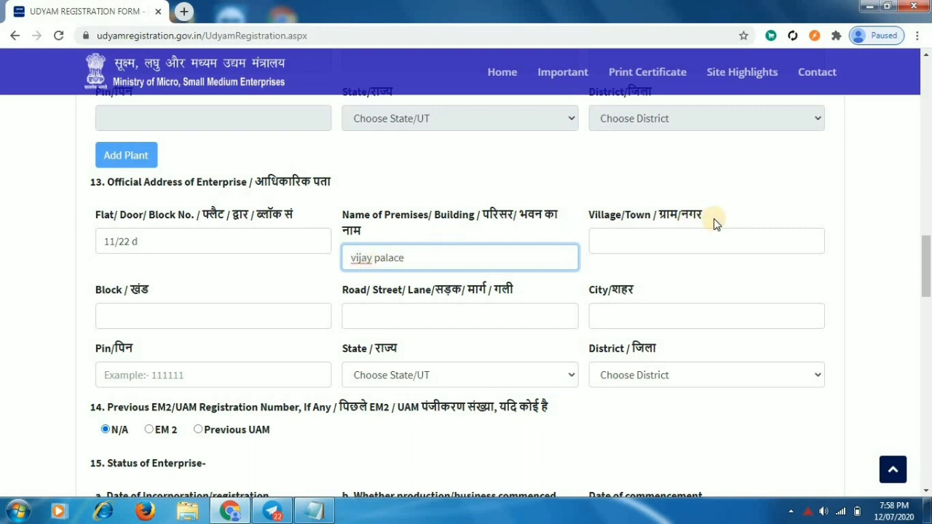
click(665, 241)
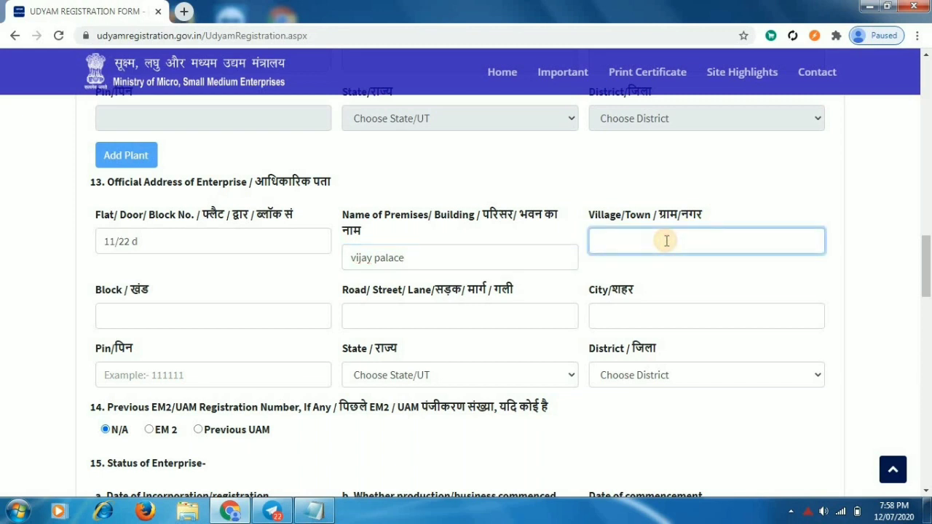
text(gurgaon)
Enter the address's block, road/street, city and PIN code.
click(281, 316)
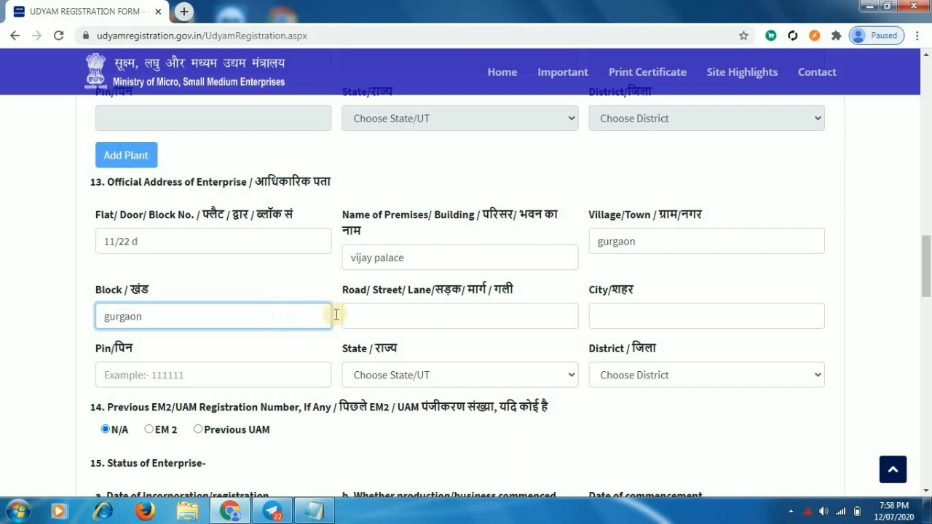
click(375, 315)
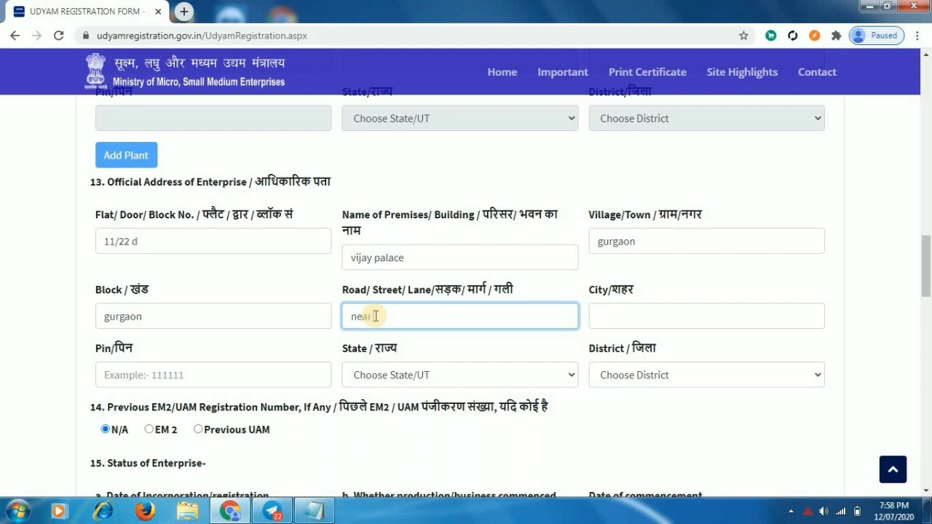
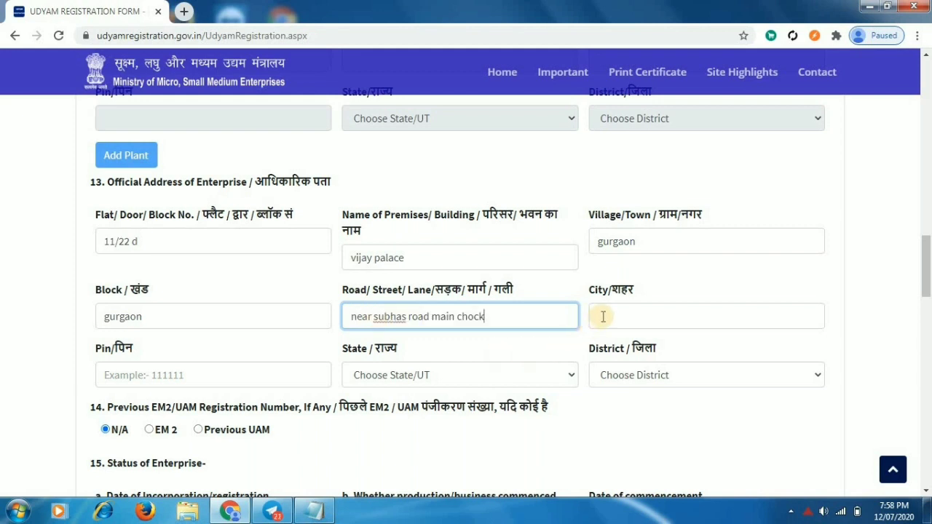
click(603, 316)
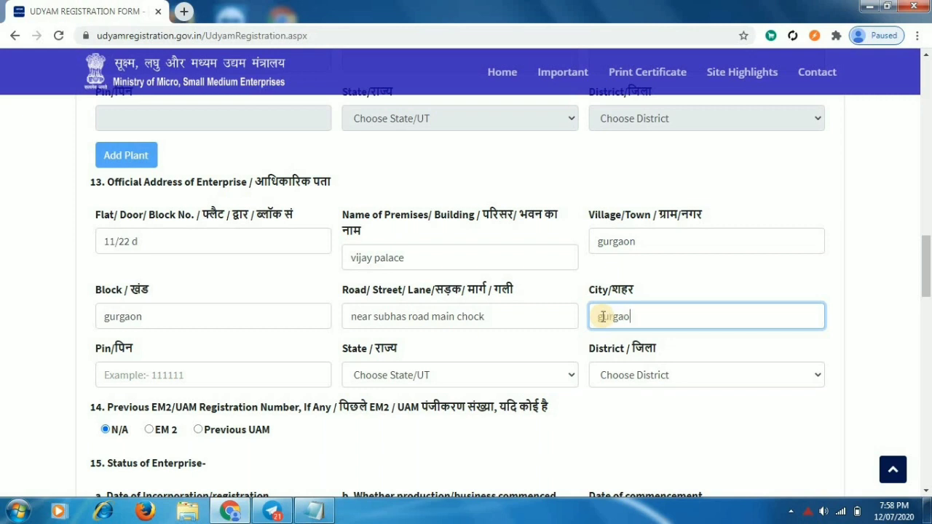
click(321, 373)
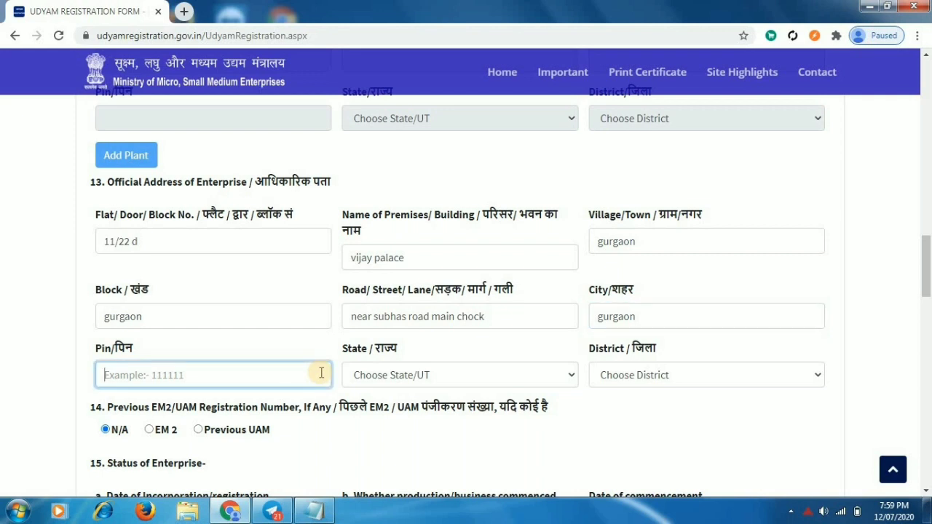
text(132107)
Choose 10.DELHI as the address state and 5.NORTH EAST as the district.
click(384, 384)
scroll(375, 291, down, 1)
scroll(521, 216, up, 1)
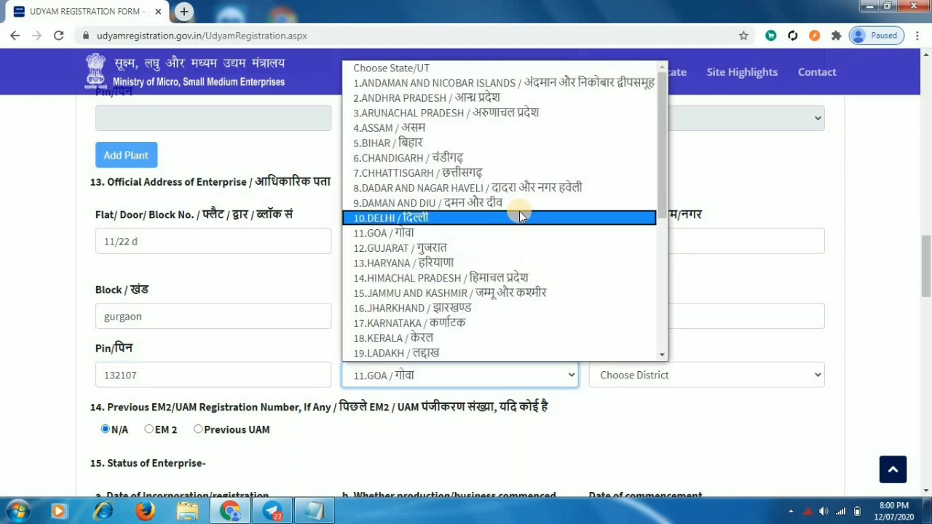
click(520, 216)
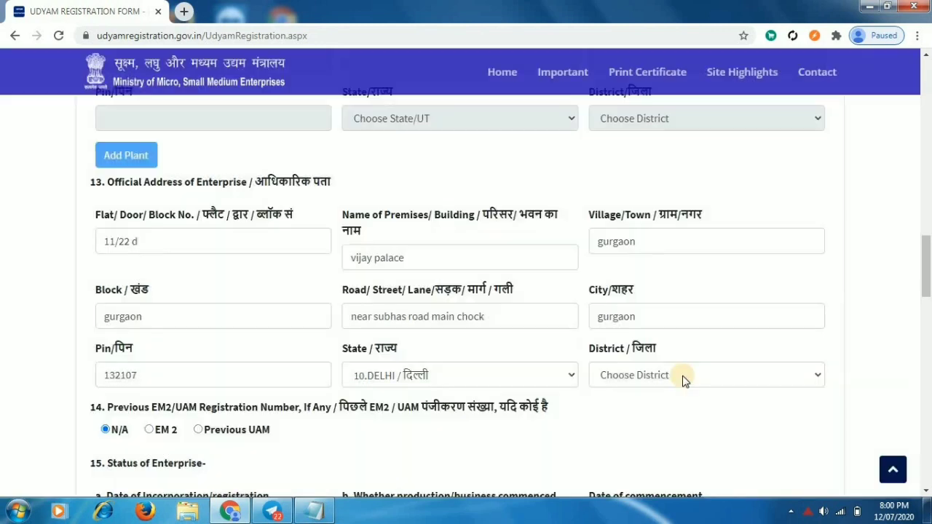
click(683, 376)
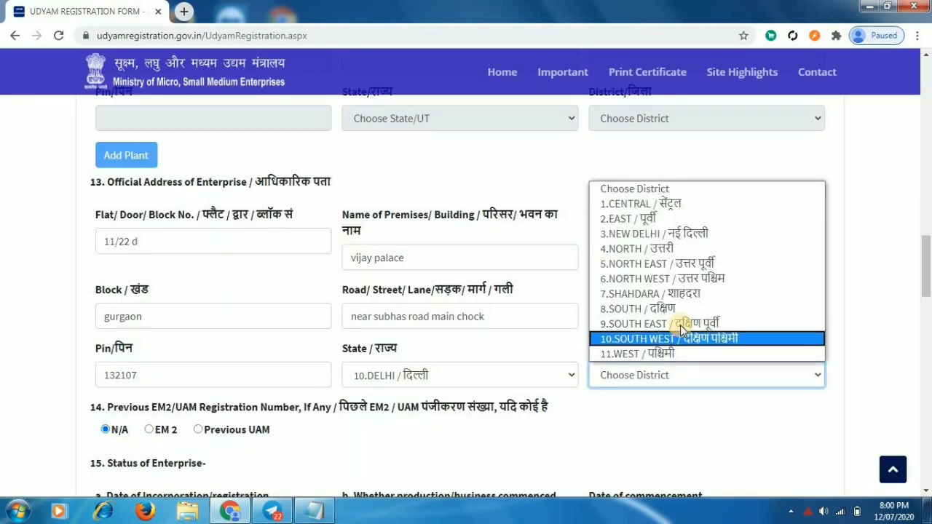
click(683, 264)
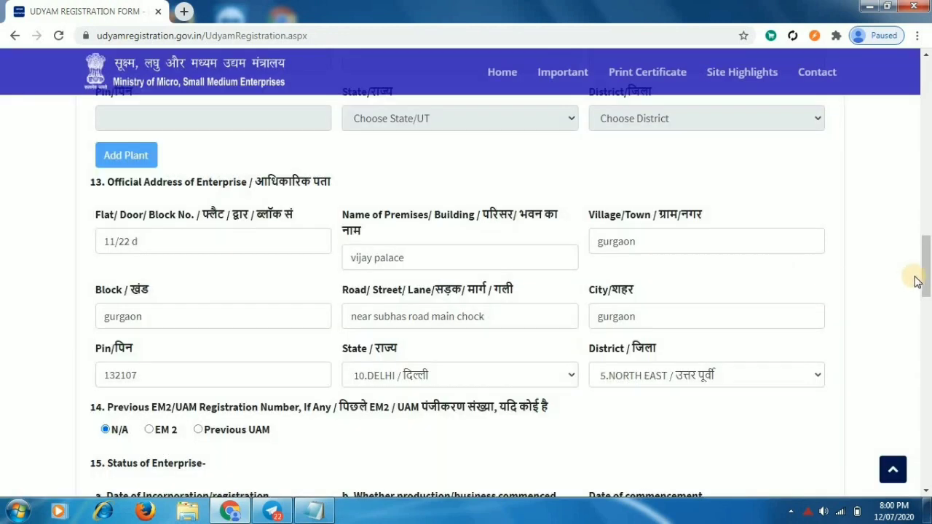
Set the date of incorporation to 15/03/2018 using the calendar.
drag(923, 280, 925, 311)
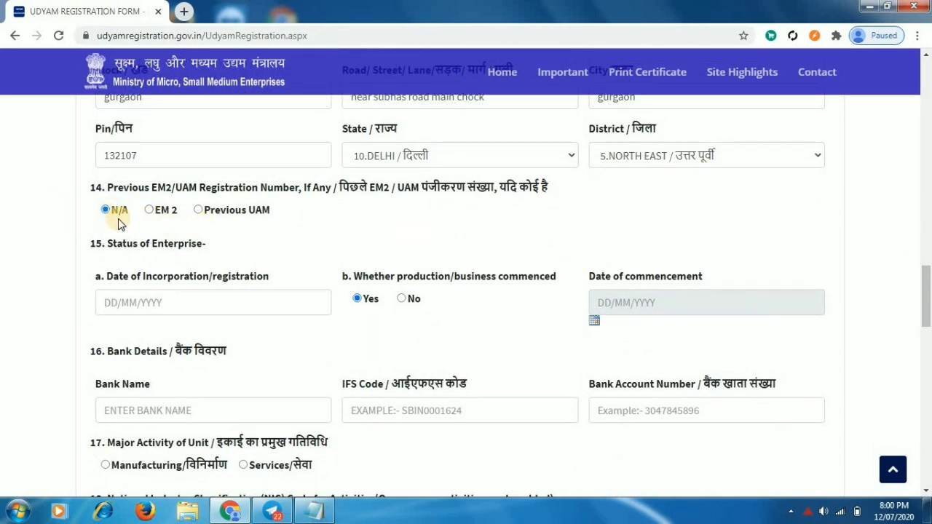
click(140, 305)
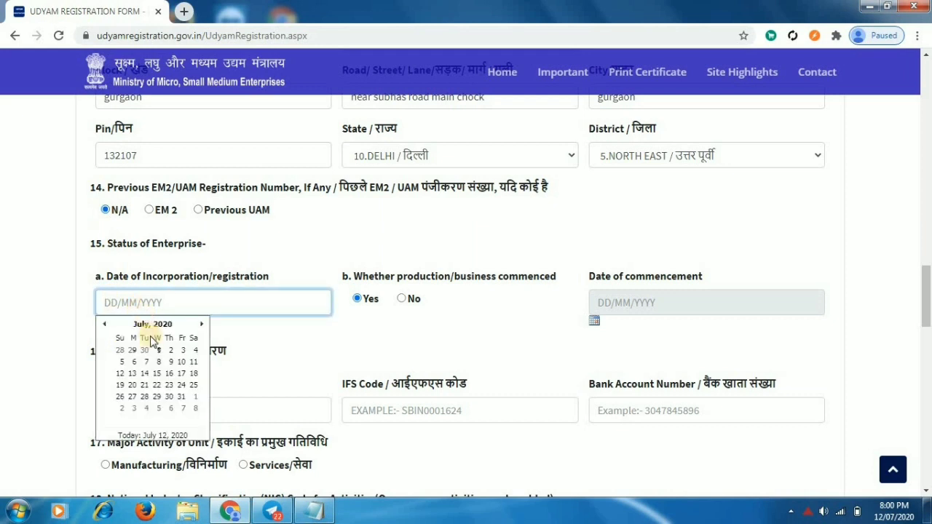
click(162, 327)
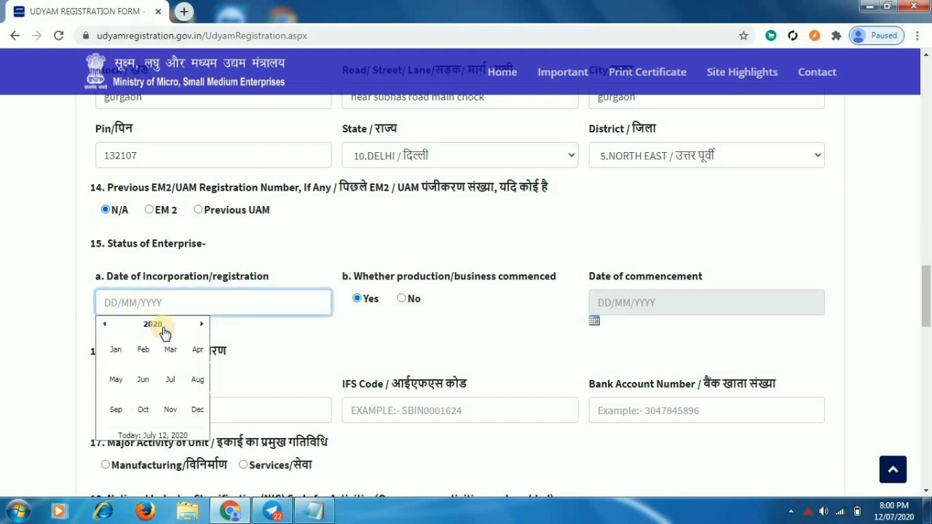
click(107, 326)
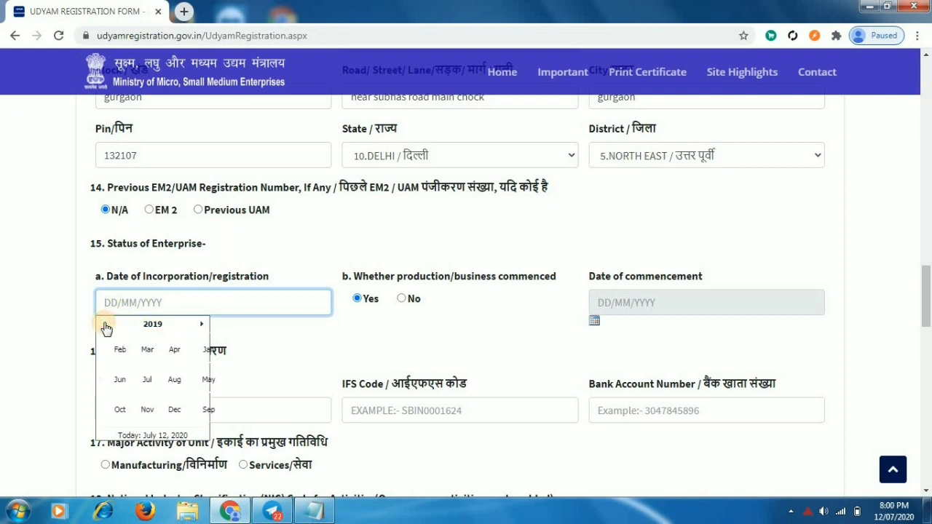
click(106, 326)
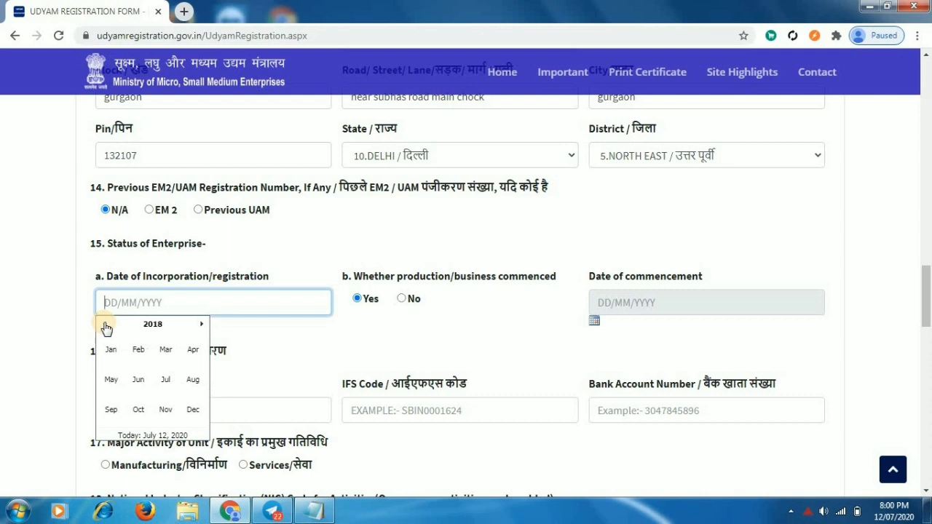
click(171, 356)
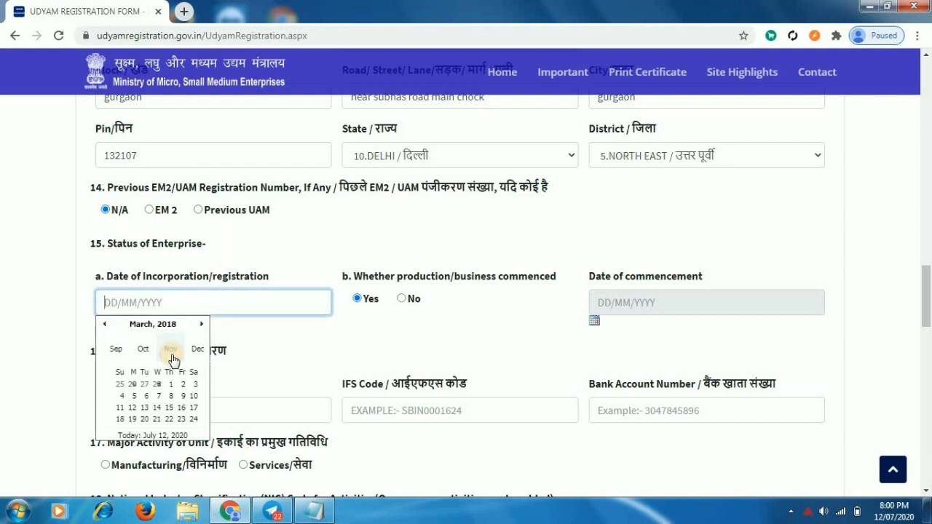
click(169, 407)
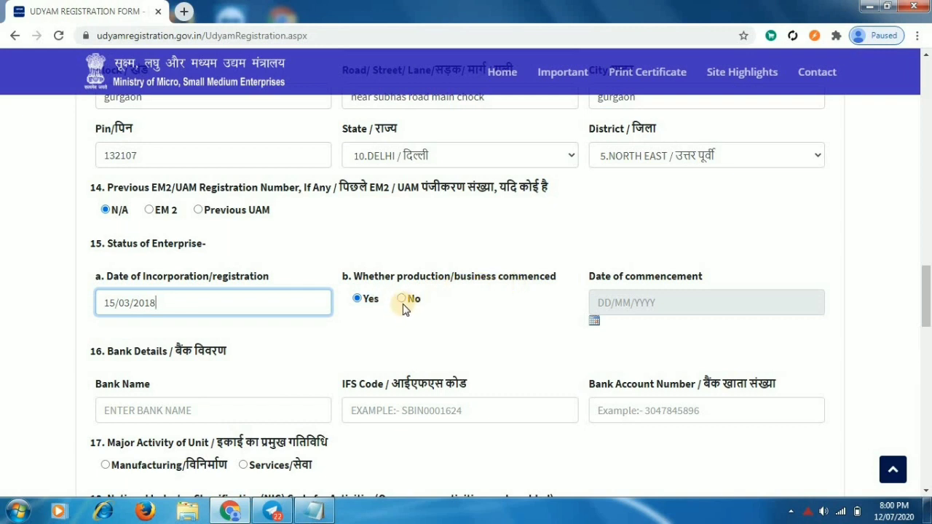
Set the date of commencement to 16/03/2018 using the calendar.
click(594, 320)
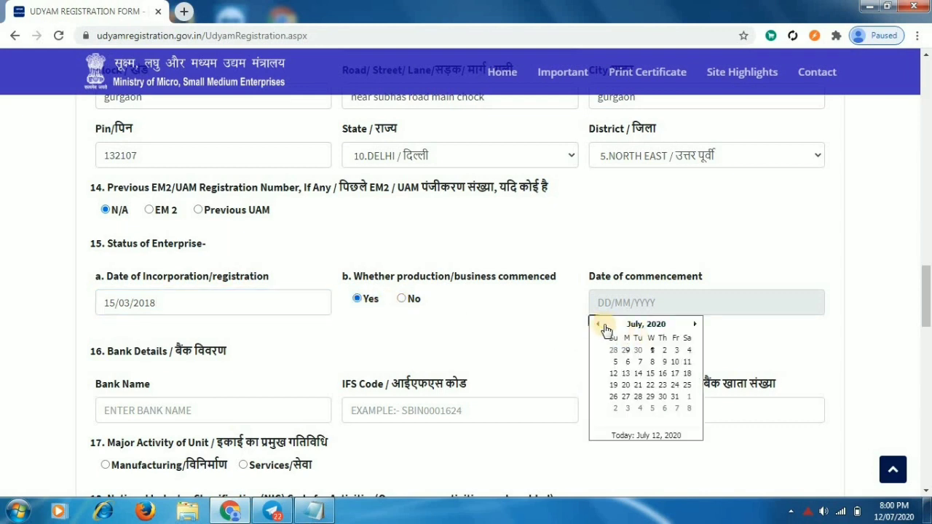
click(598, 325)
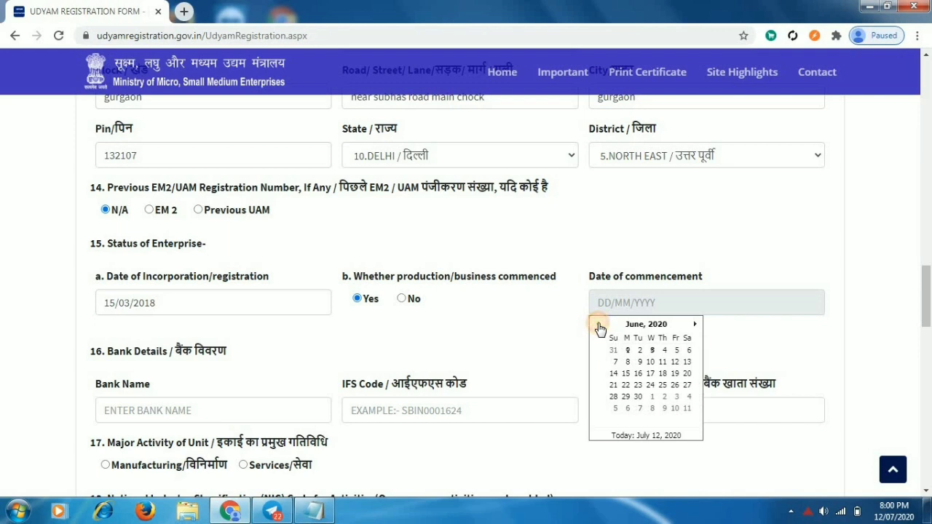
click(599, 328)
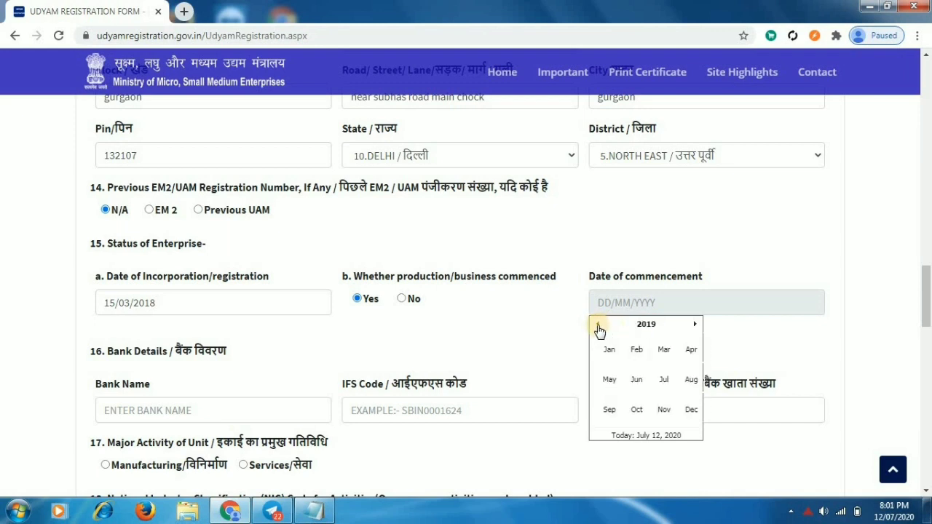
click(598, 327)
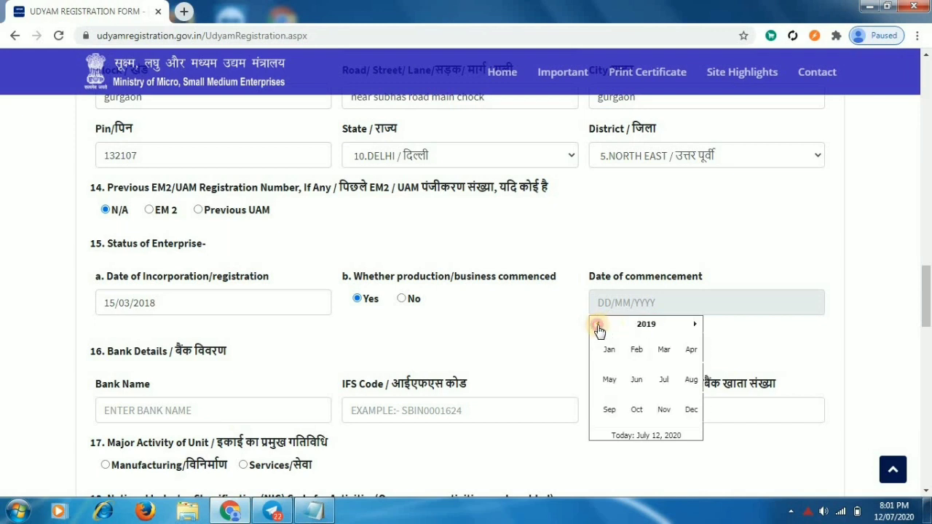
click(664, 348)
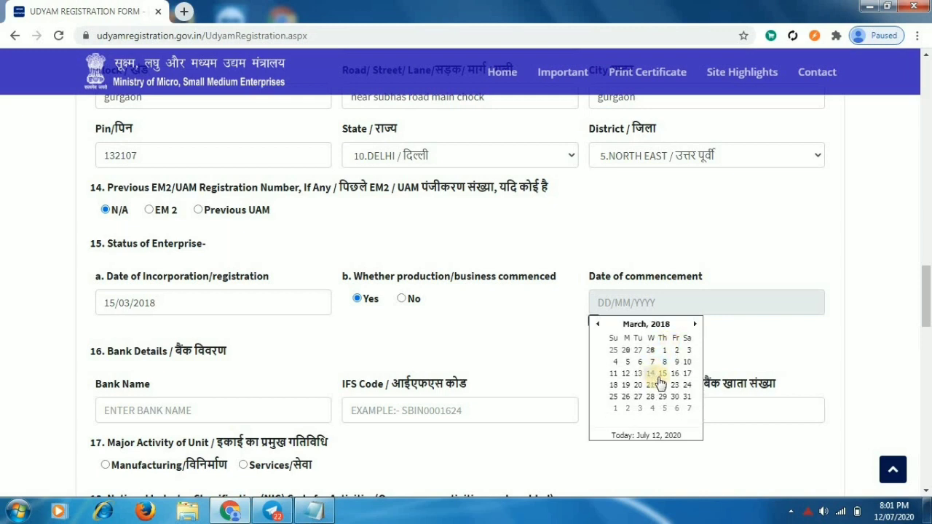
click(674, 373)
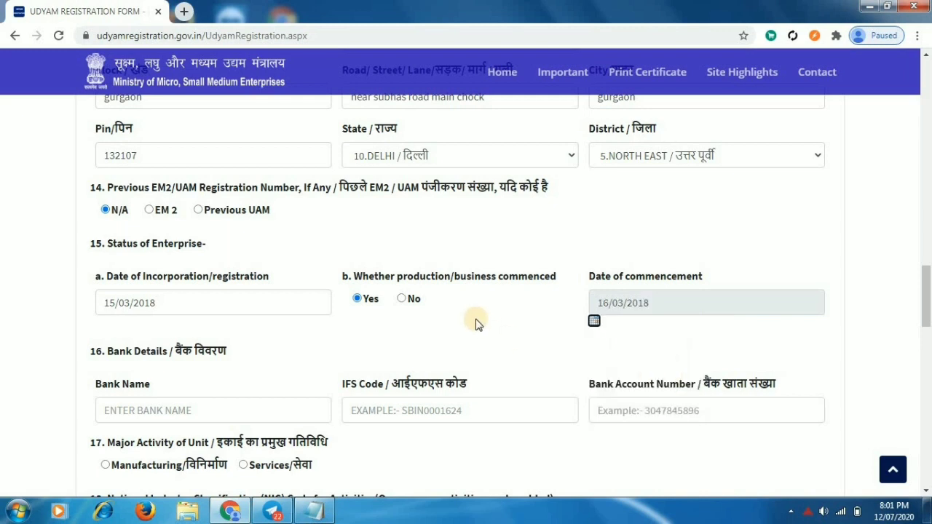
click(156, 406)
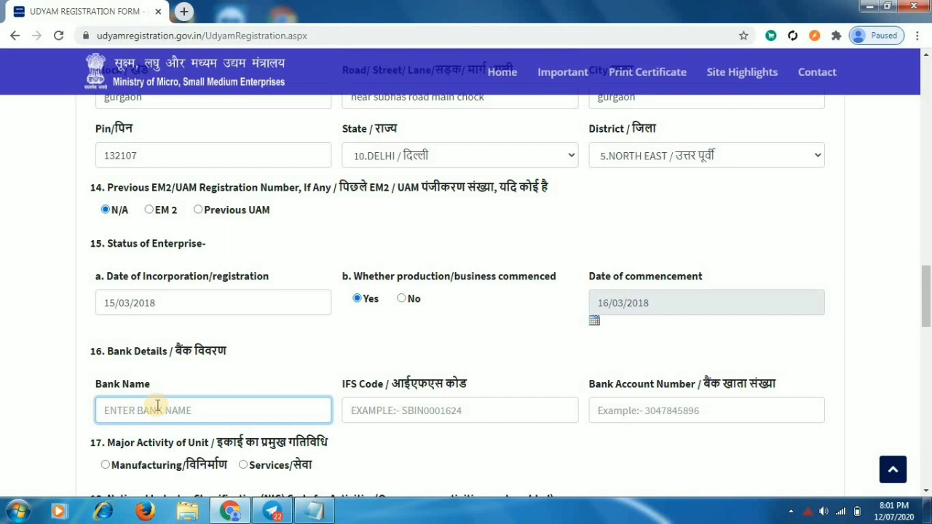
Enter bank STATE BANK OF INDIA, IFS code SBIN0000164 and the bank account number.
text(STATE)
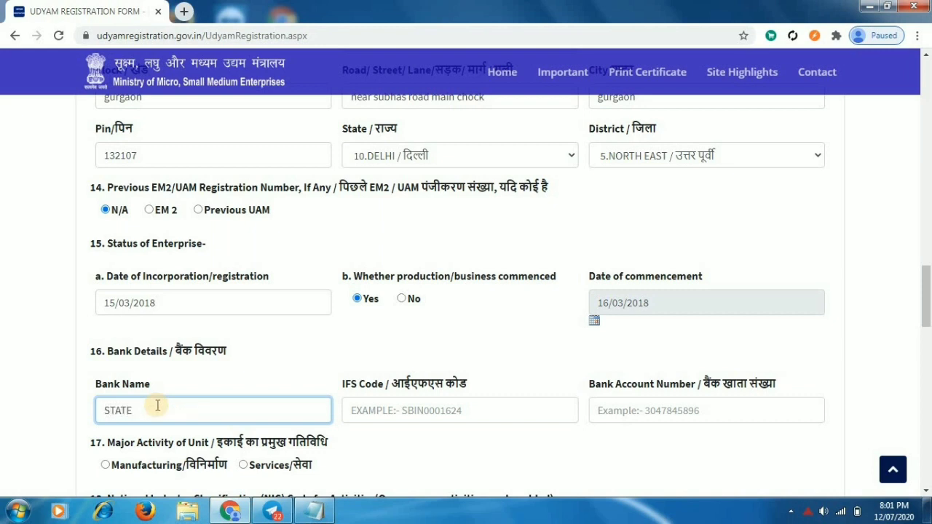
text( BANK OF INDIA)
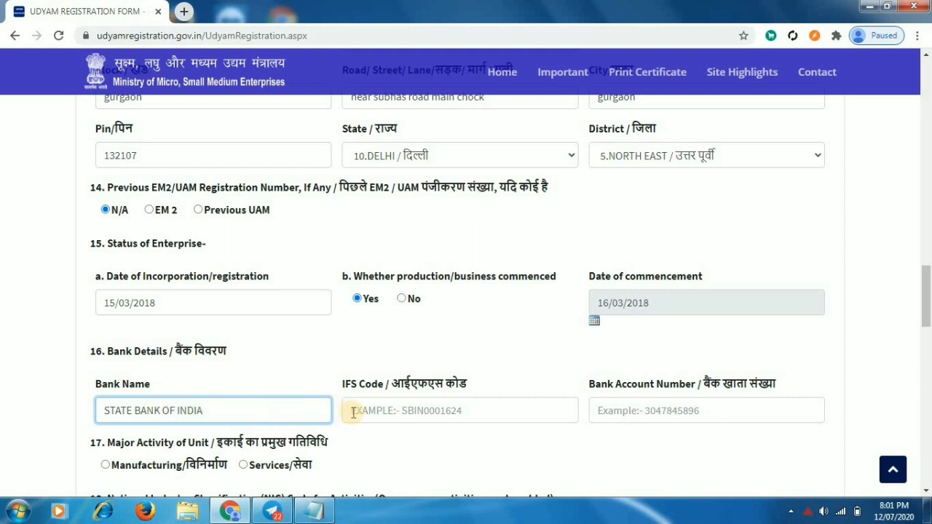
click(354, 411)
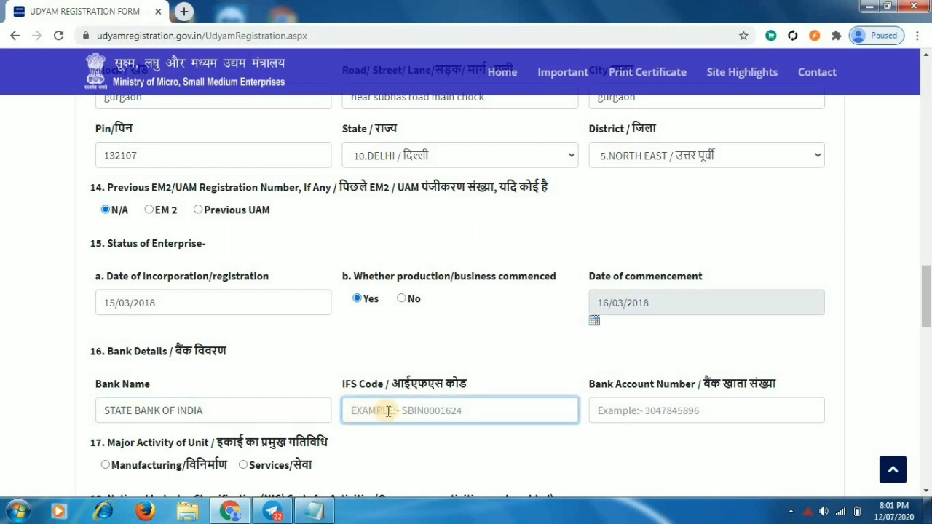
text(SBIN00)
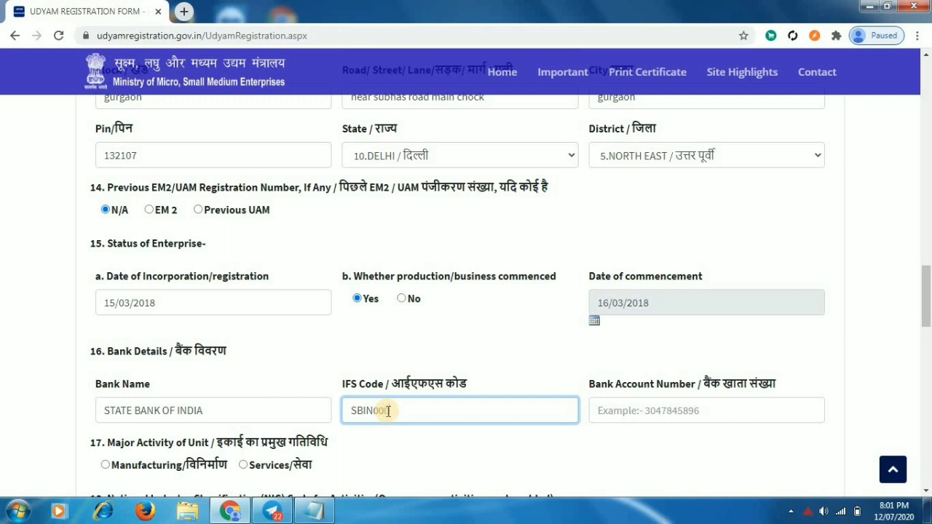
text(00164)
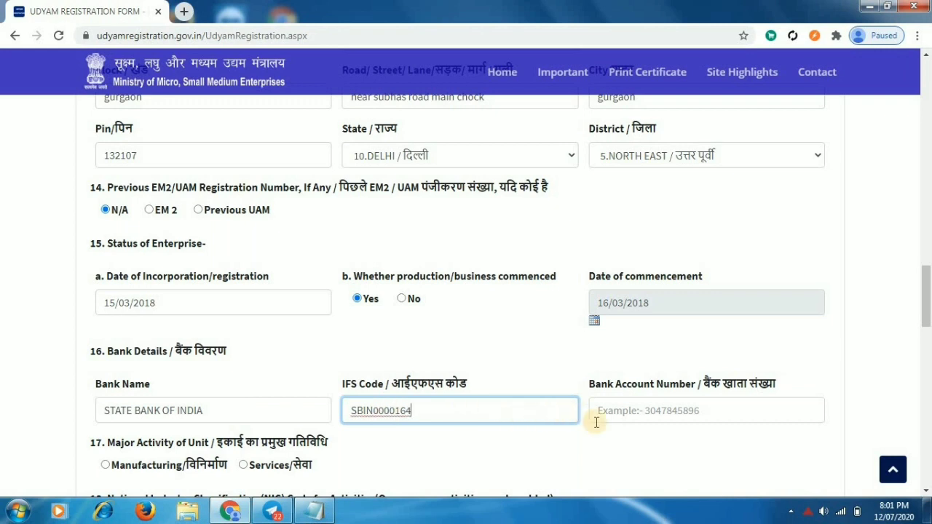
click(631, 415)
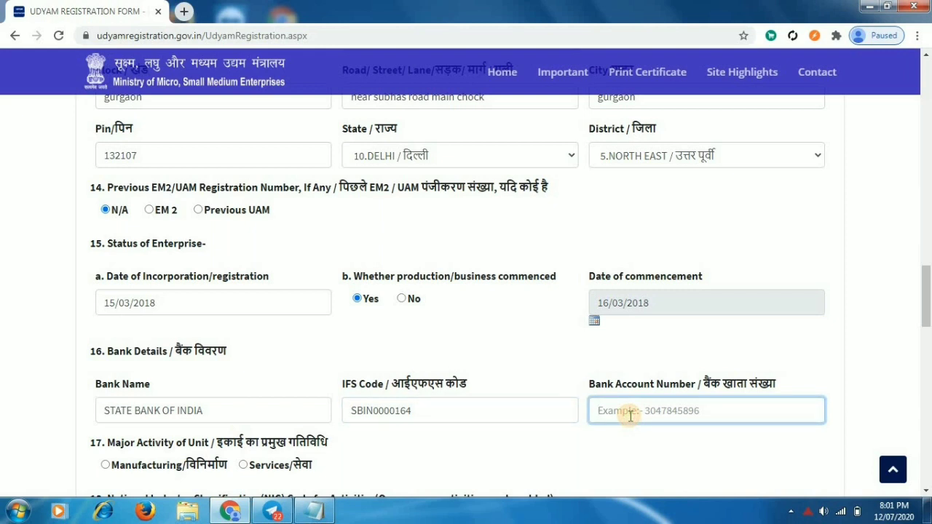
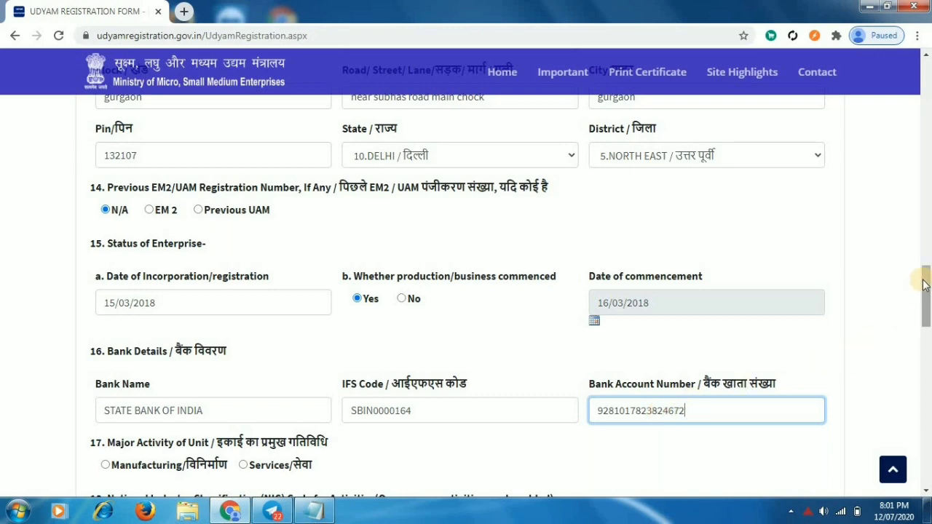
drag(926, 287, 787, 323)
Mark Manufacturing as both the unit's major activity and the NIC activity type.
click(418, 300)
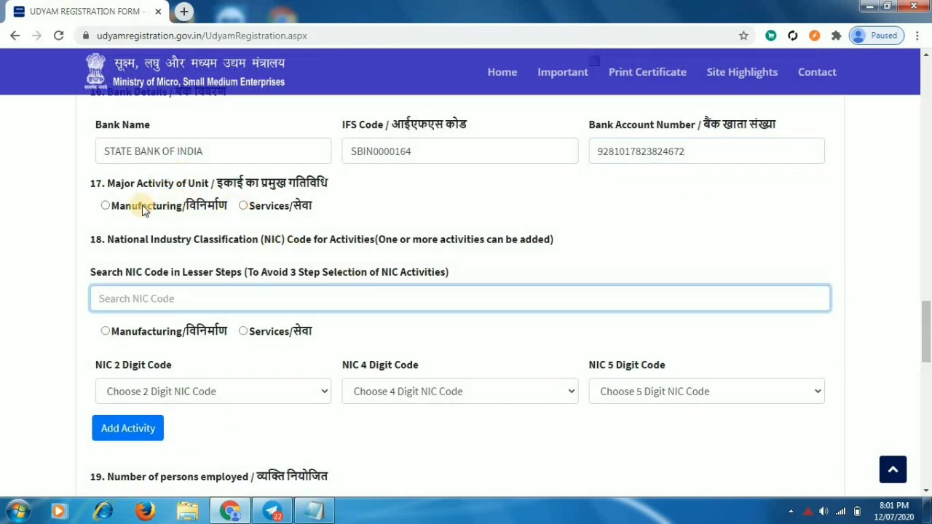
click(144, 210)
click(144, 210)
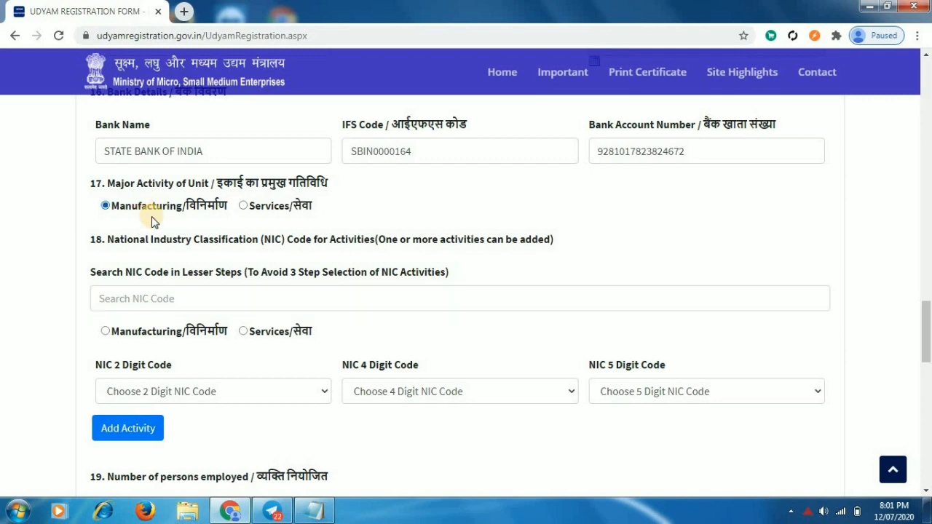
click(243, 305)
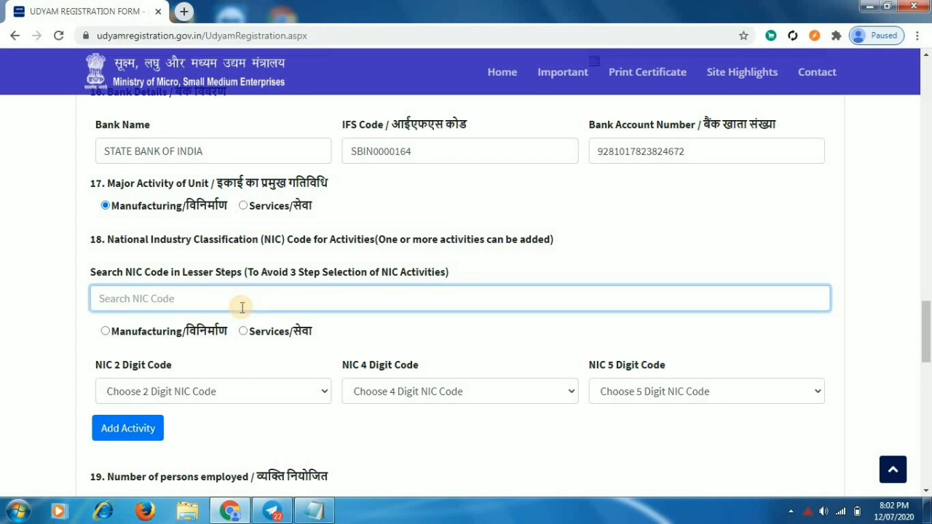
click(176, 333)
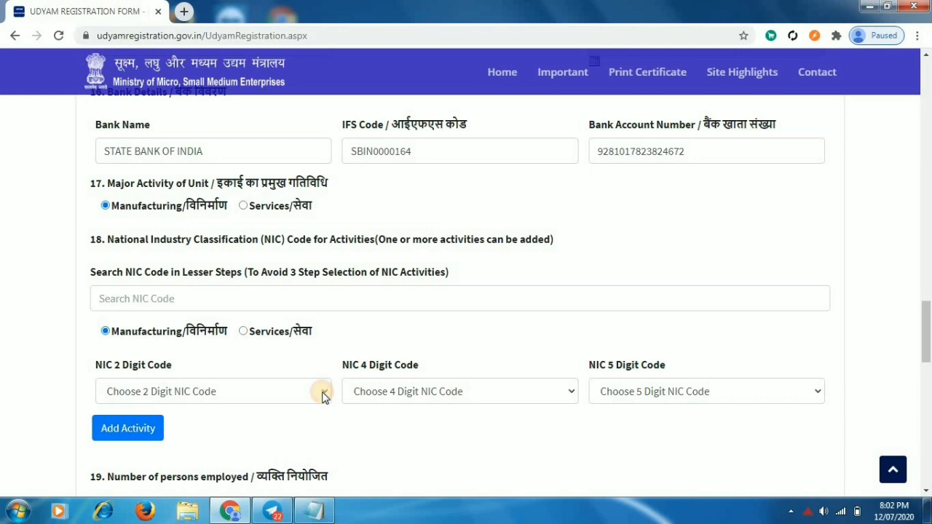
Choose NIC codes 13, 1313 and 13134 (man-made textile finishing) and add the activity.
click(322, 391)
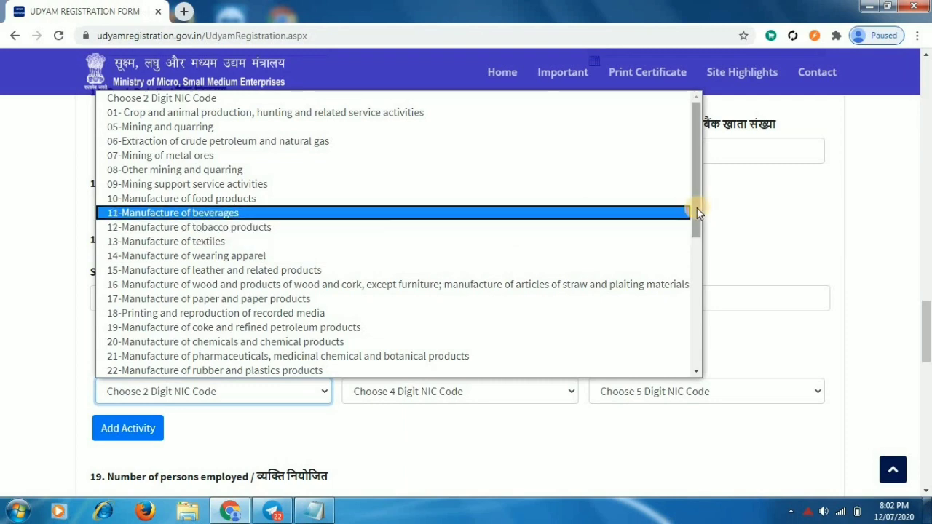
drag(696, 207, 670, 190)
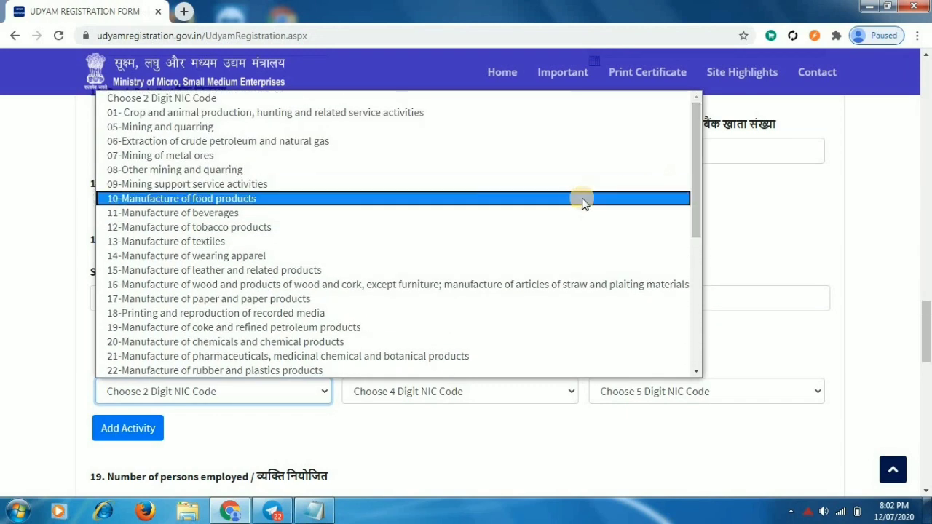
click(472, 241)
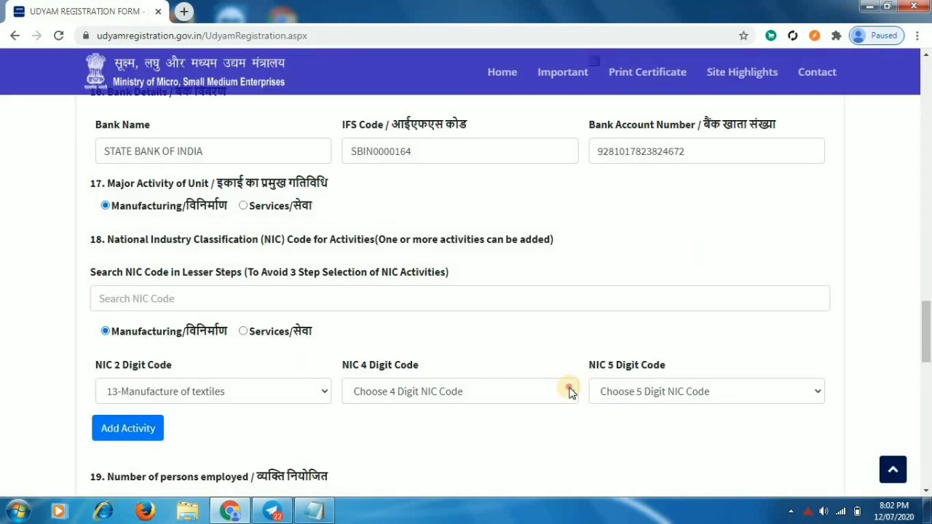
click(568, 390)
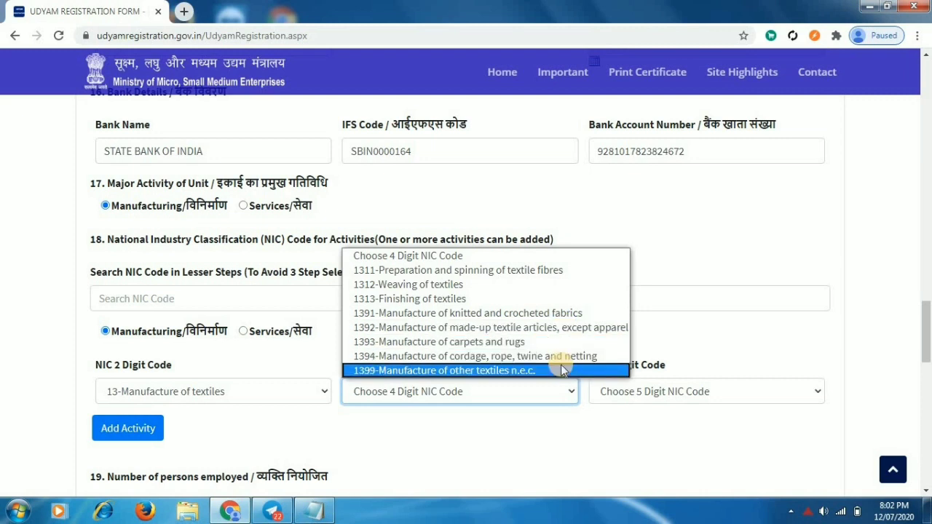
click(489, 303)
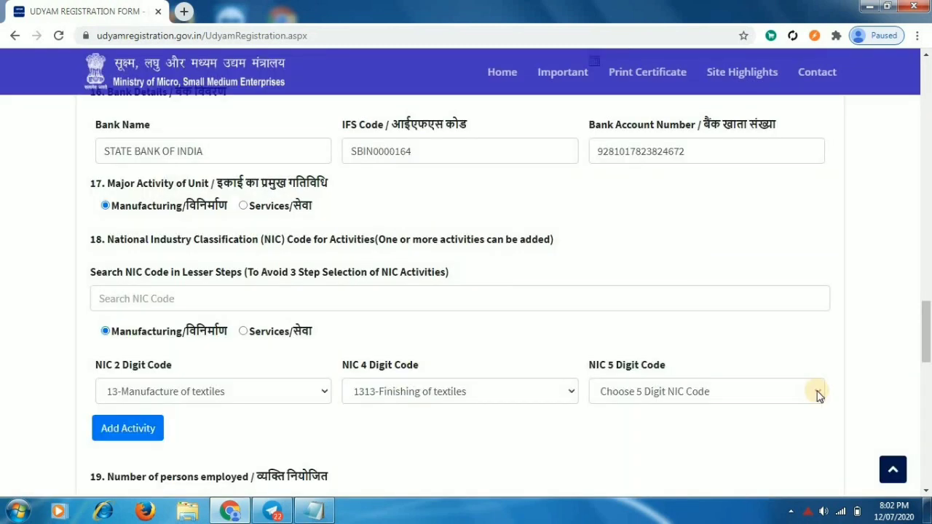
click(817, 392)
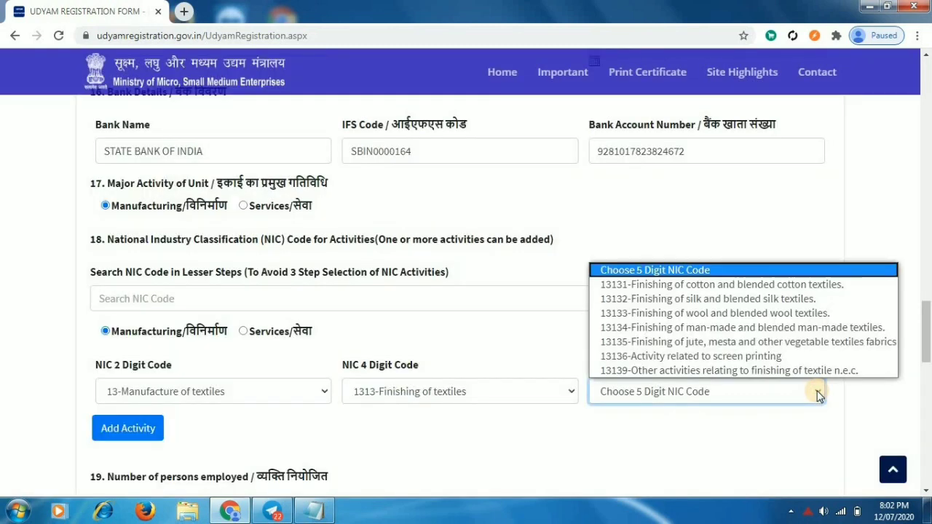
click(807, 329)
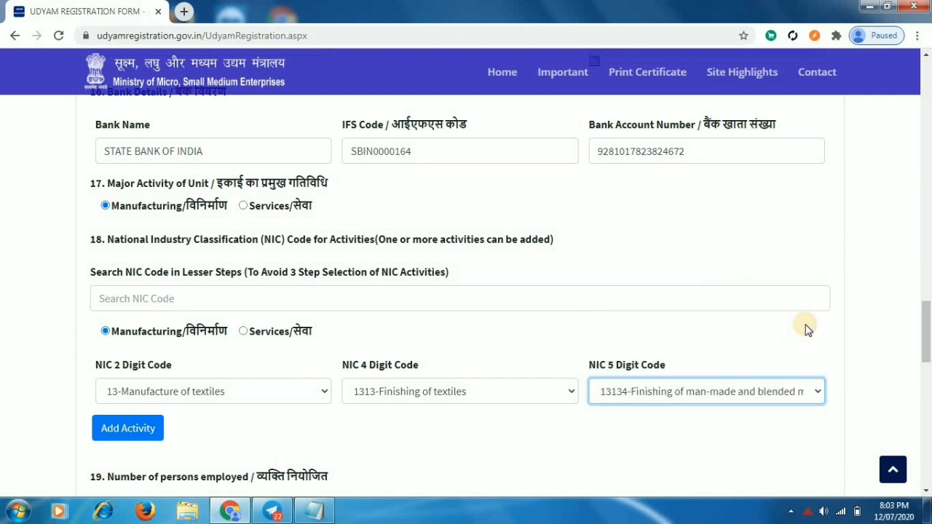
click(153, 429)
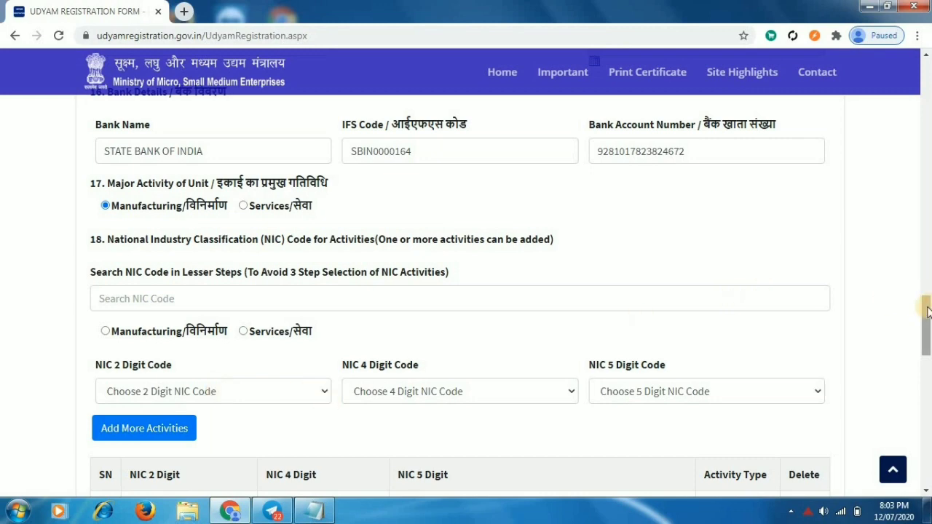
drag(926, 311, 927, 333)
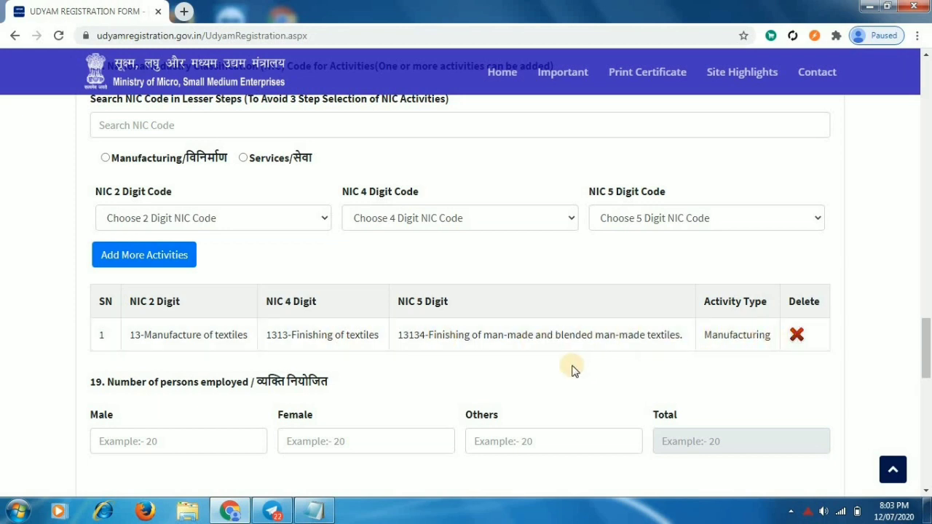
Enter 7 male, 2 female and 0 other employees, totalling 9 persons employed.
click(197, 437)
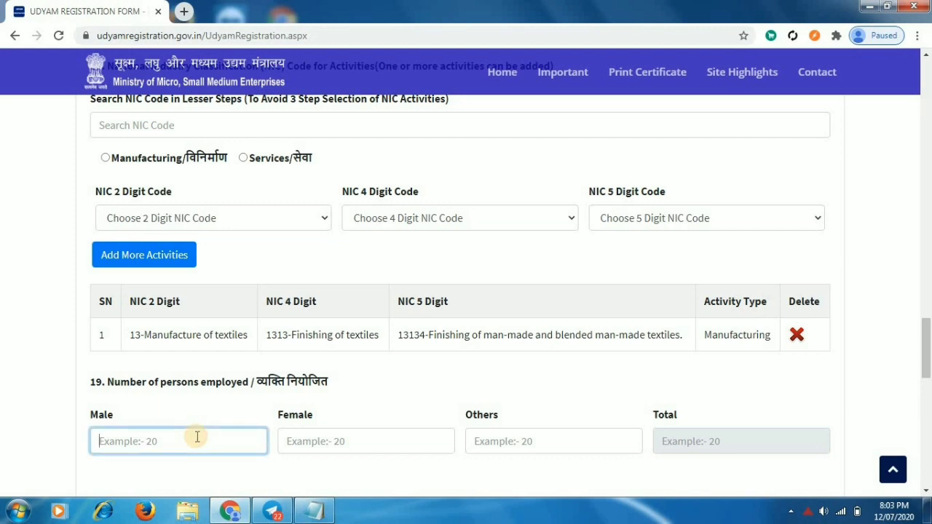
text(7)
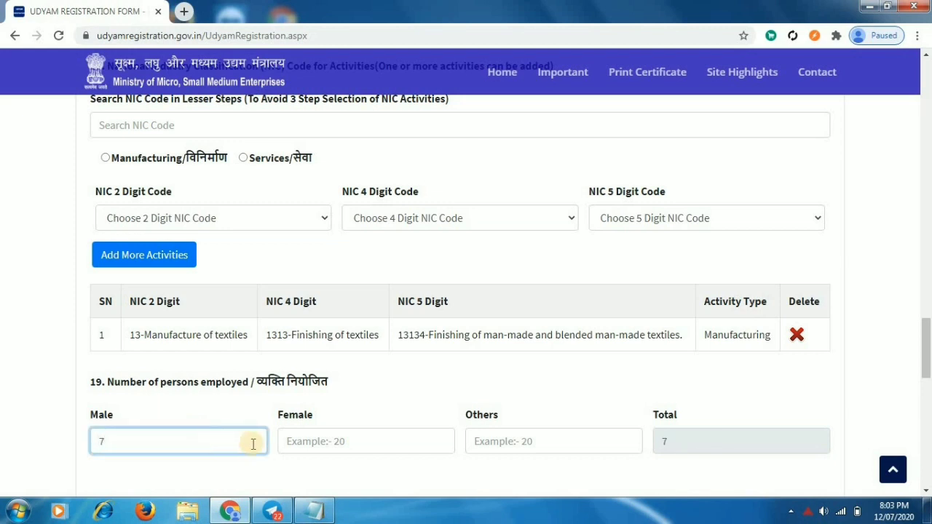
click(307, 445)
text(2)
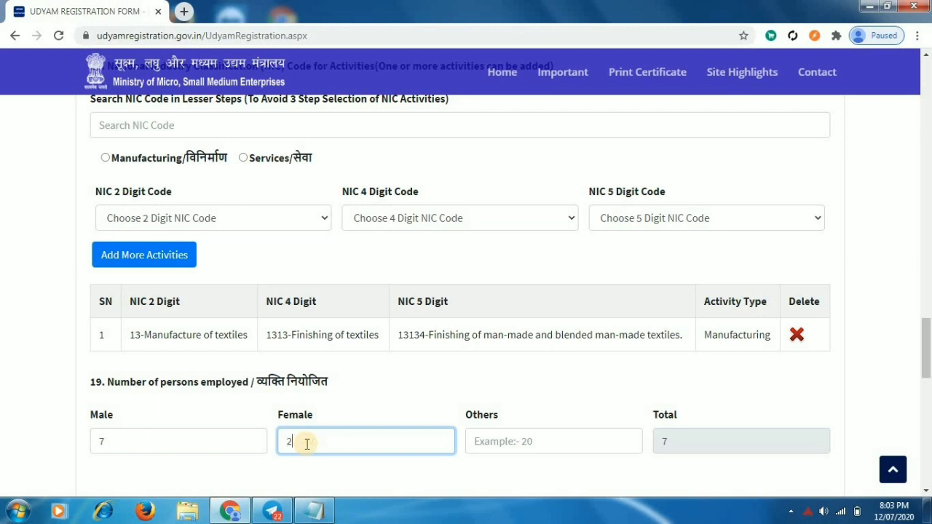
click(491, 448)
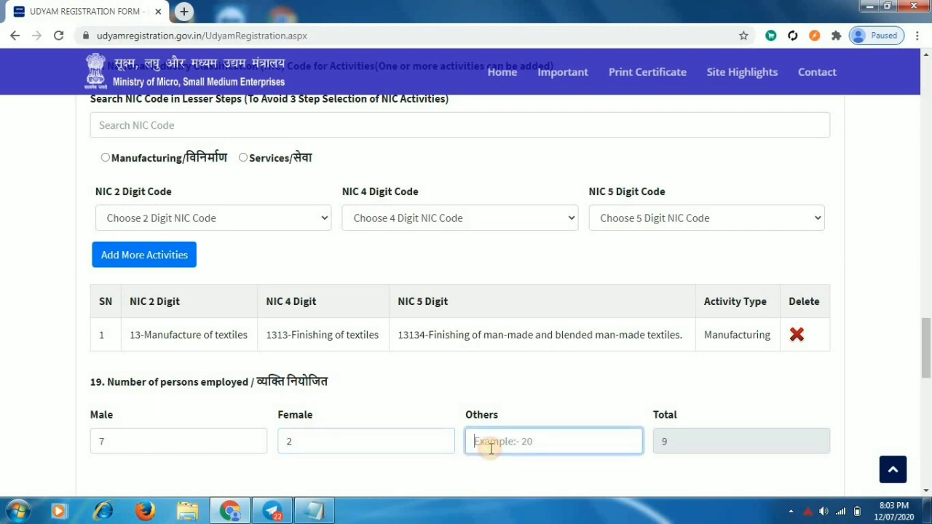
text(0)
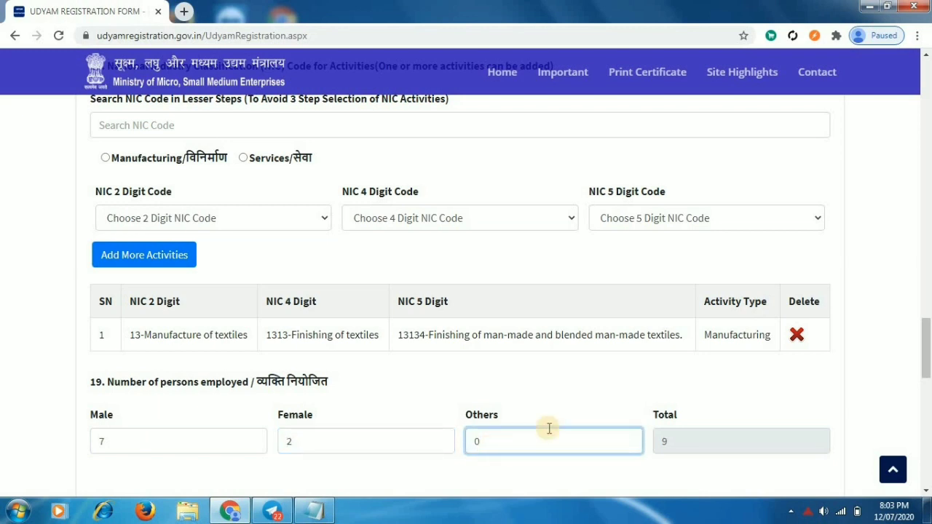
drag(929, 356, 928, 394)
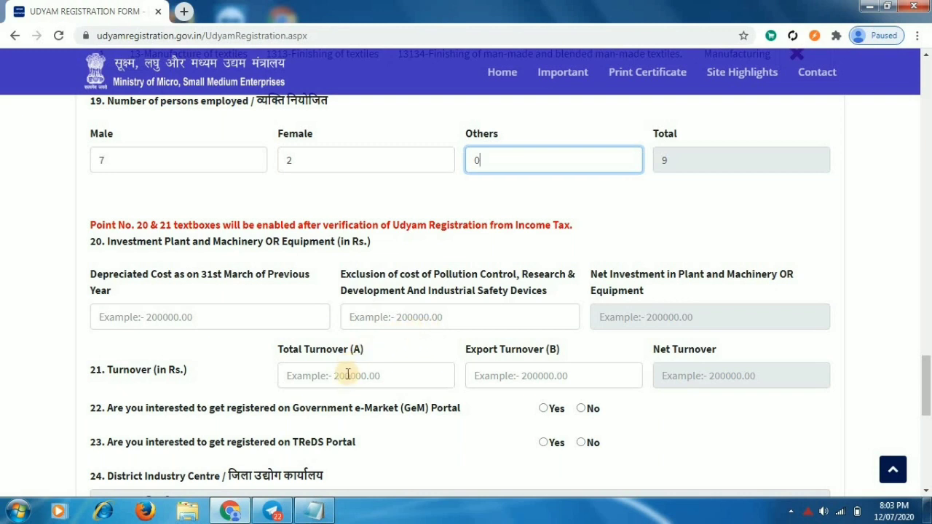
Enter depreciated machinery cost 200000 and excluded pollution control cost 6000.
click(295, 323)
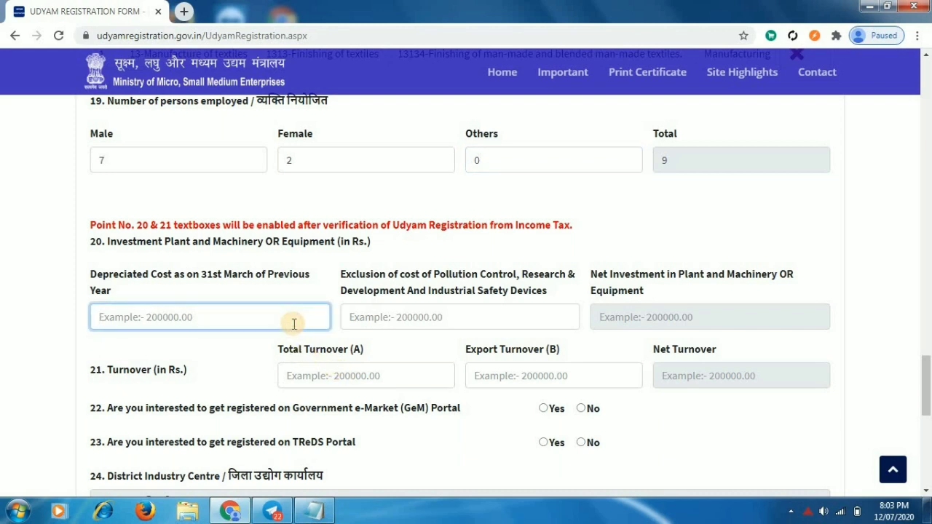
click(389, 327)
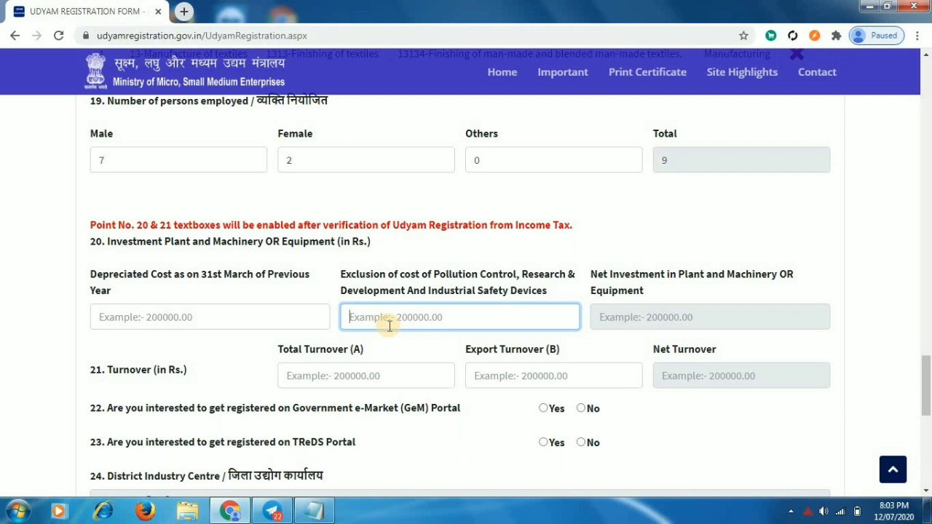
text(6000)
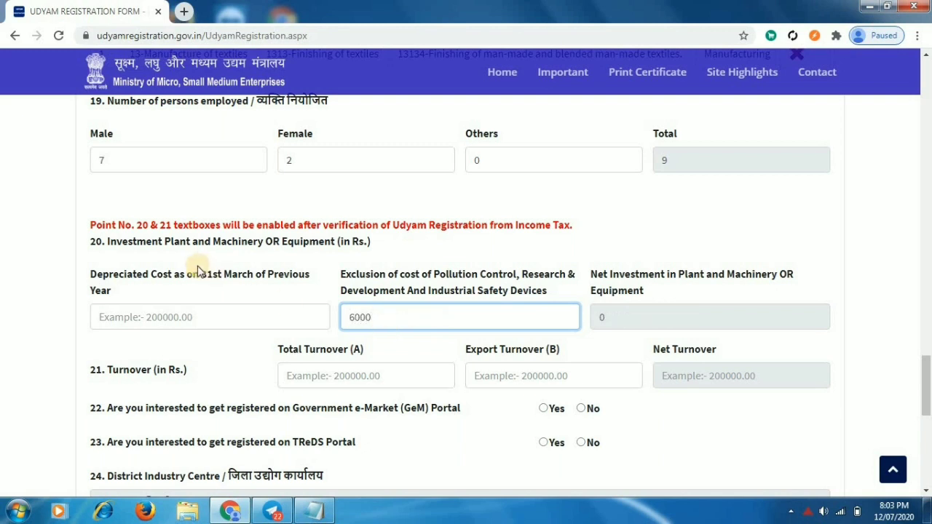
click(204, 316)
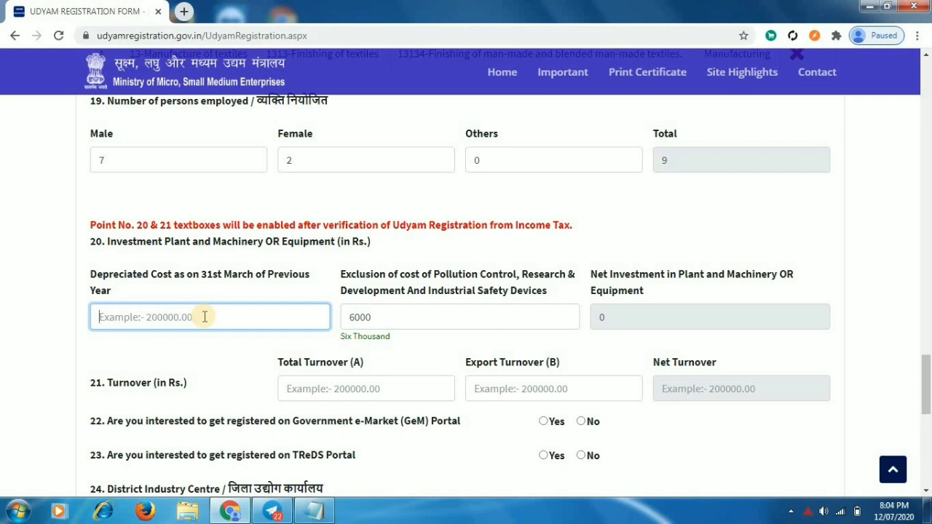
text(20000)
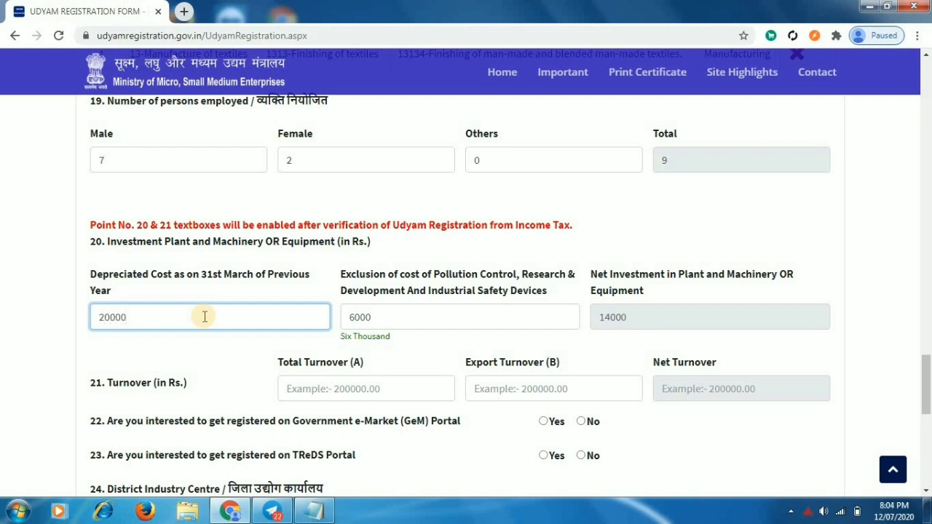
text(0)
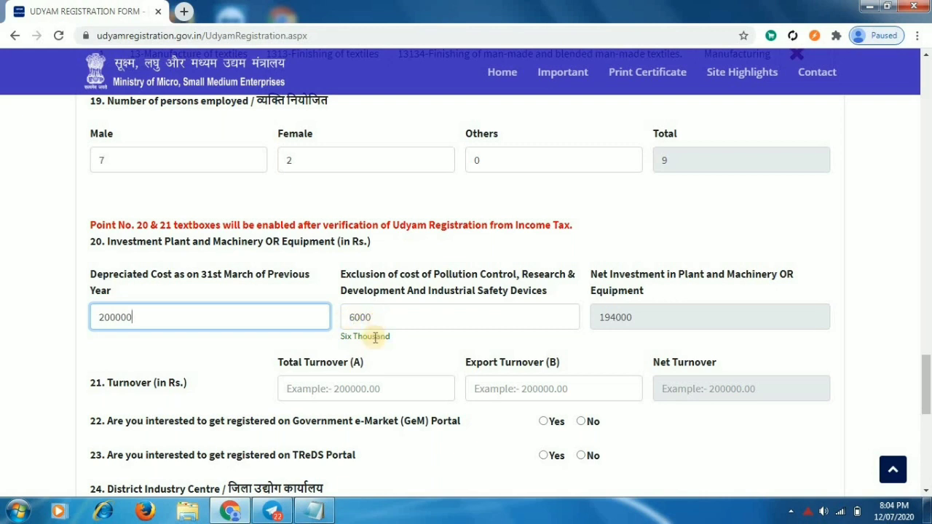
Enter total turnover 100000 with 50000 export turnover, and choose Yes for TReDS and GeM.
click(338, 394)
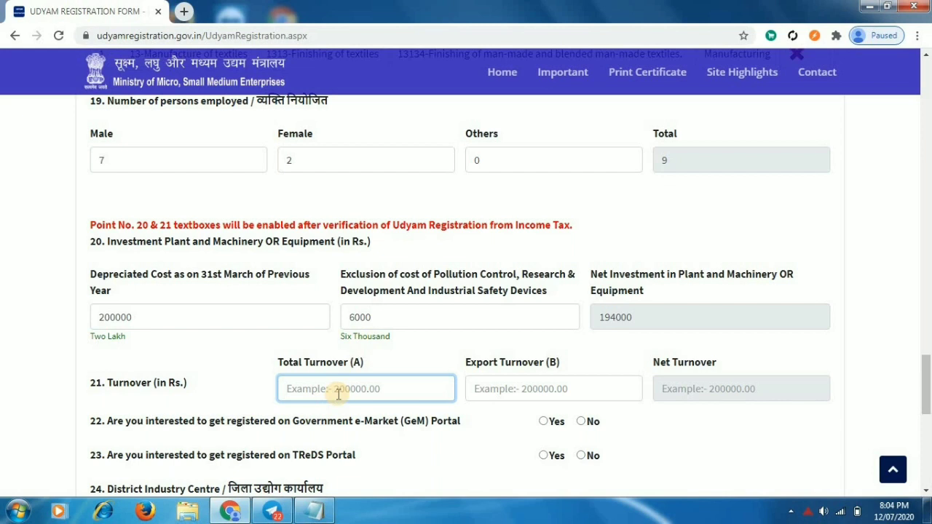
text(1000)
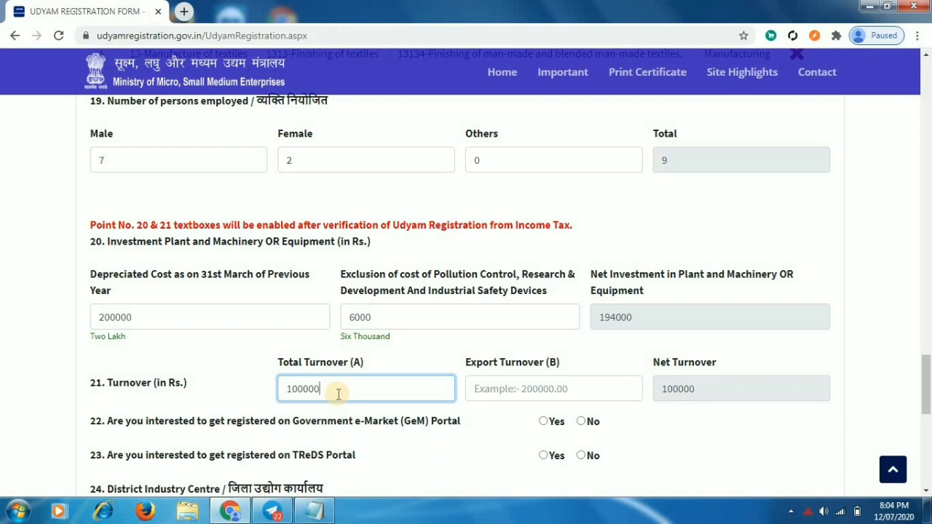
text(00)
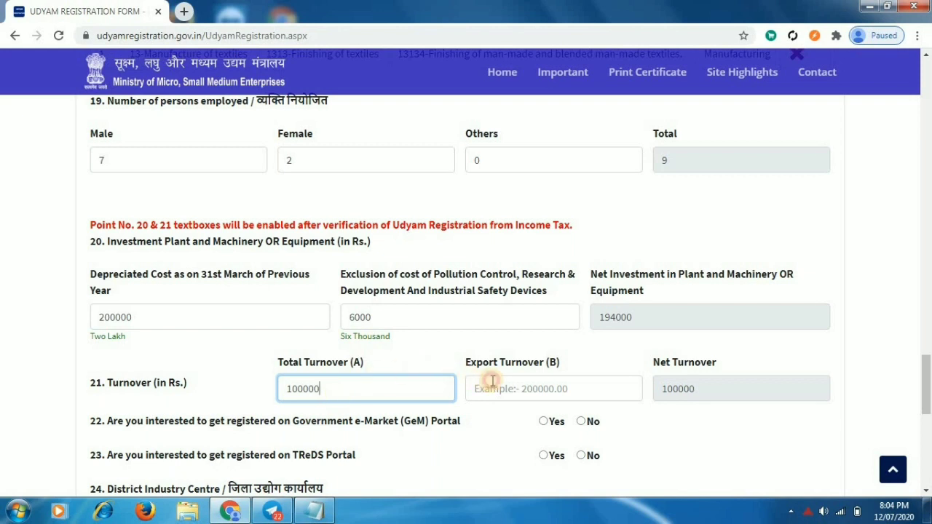
click(491, 383)
text(50000)
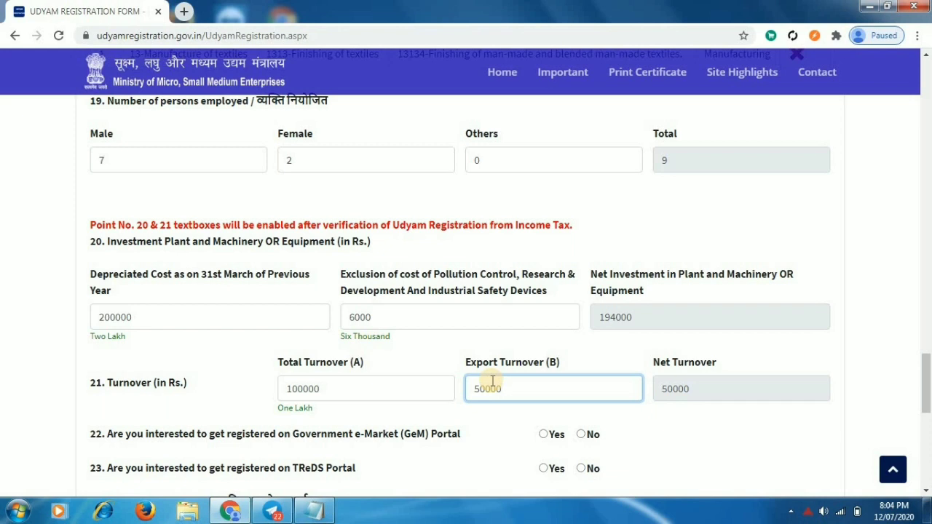
click(547, 435)
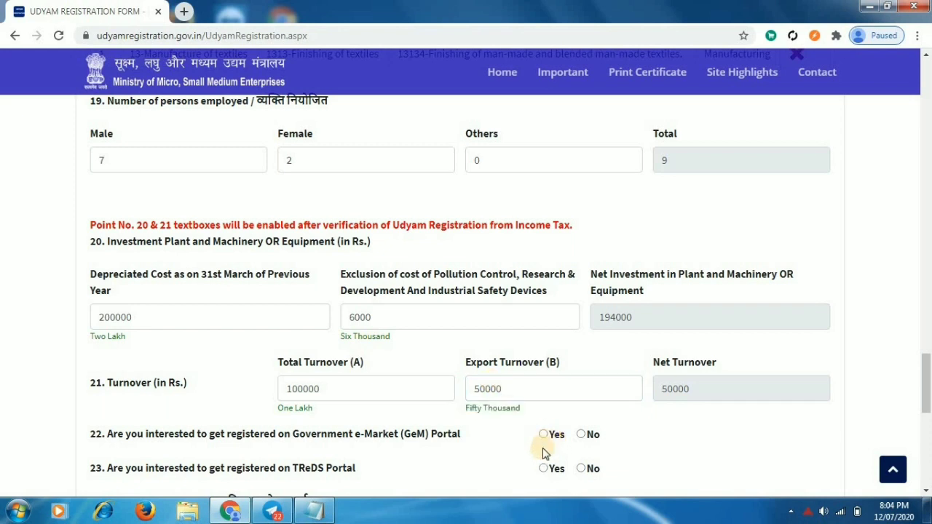
click(542, 471)
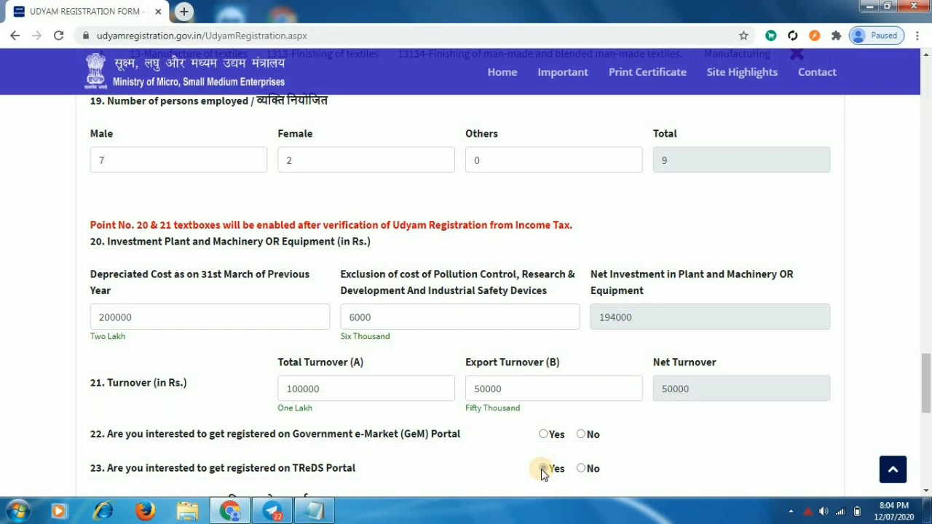
click(545, 437)
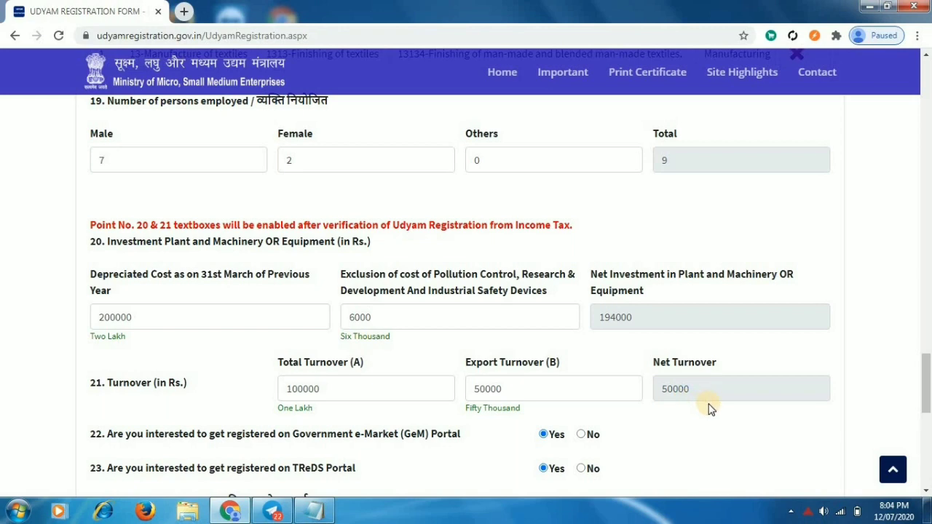
drag(928, 380, 928, 430)
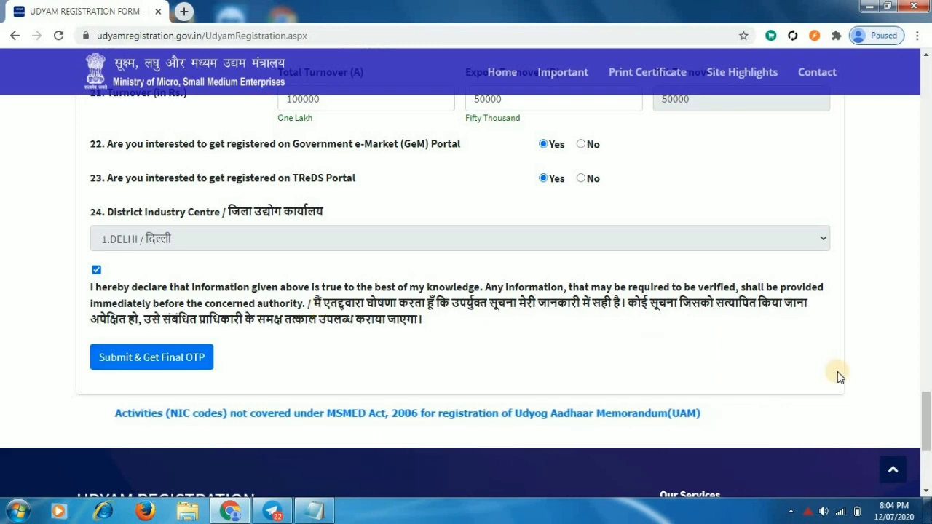
Submit the form for the final OTP and confirm the entered data is correct.
mouse_move(925, 409)
mouse_down()
mouse_move(927, 289)
mouse_move(928, 404)
mouse_up()
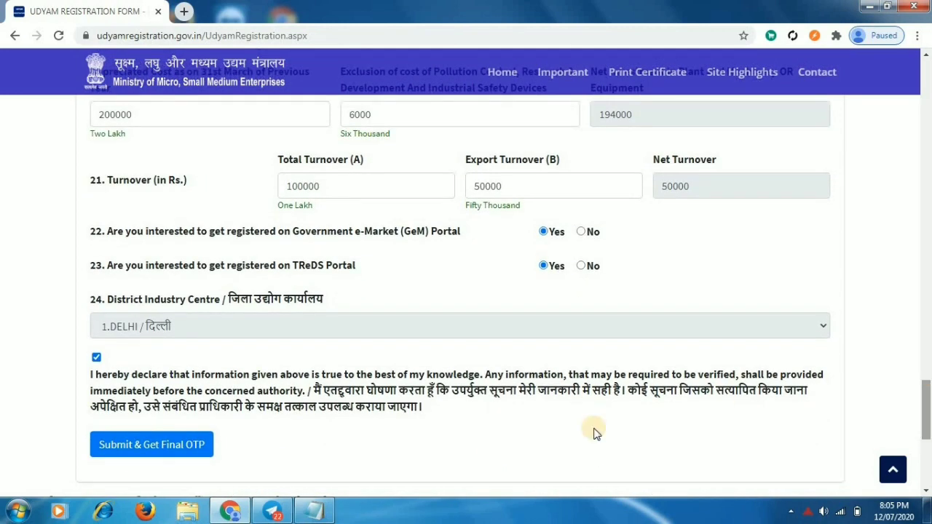
click(202, 455)
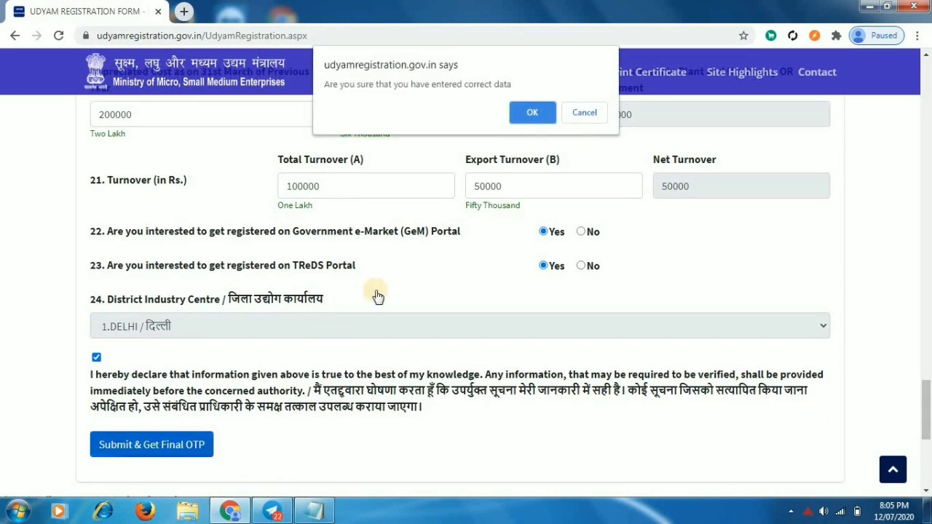
click(533, 114)
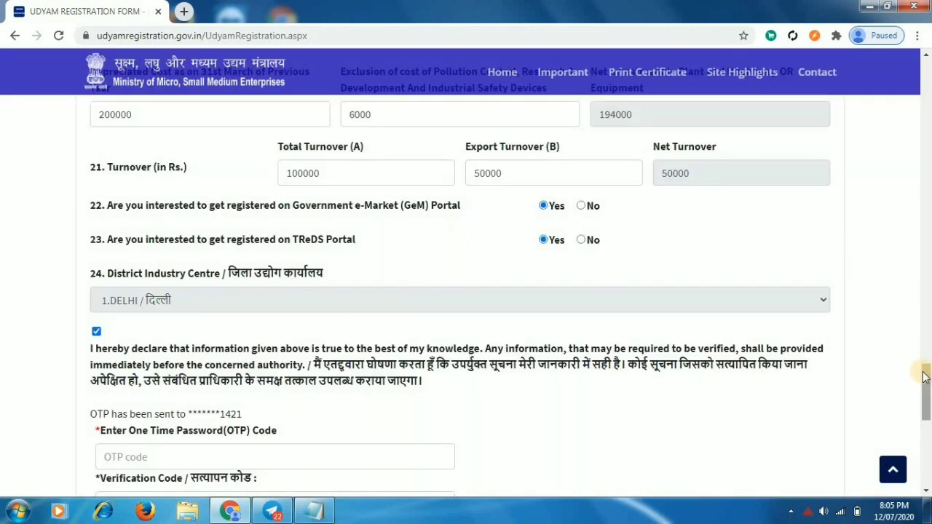
Enter the one-time password received on the mobile and the captcha verification code.
drag(925, 377, 925, 400)
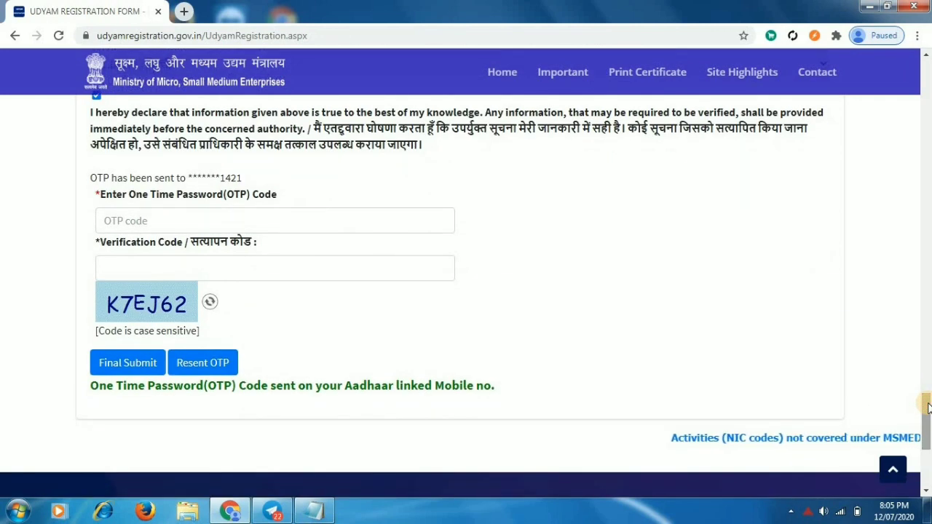
click(354, 220)
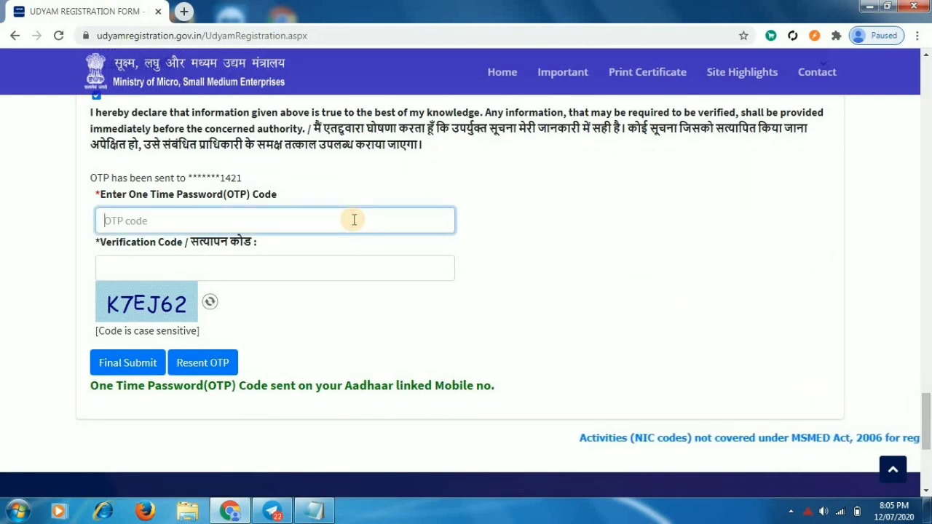
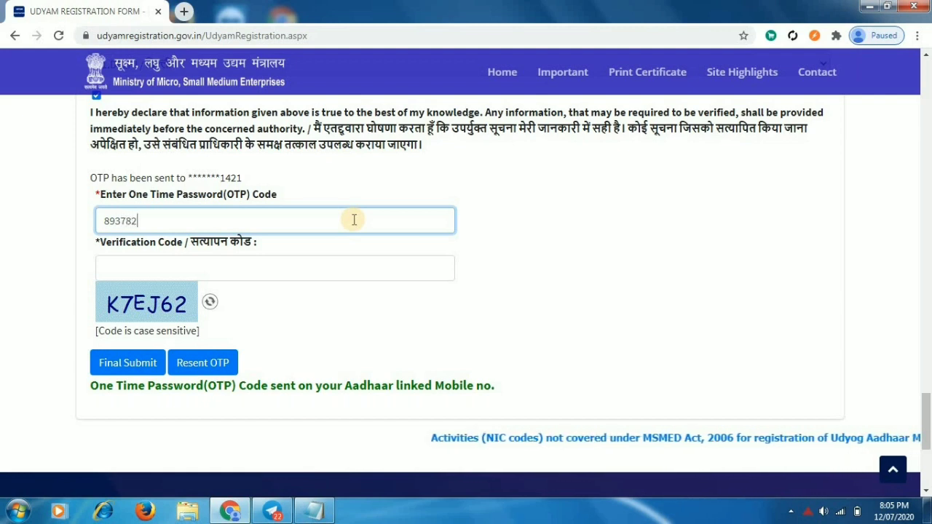
click(324, 259)
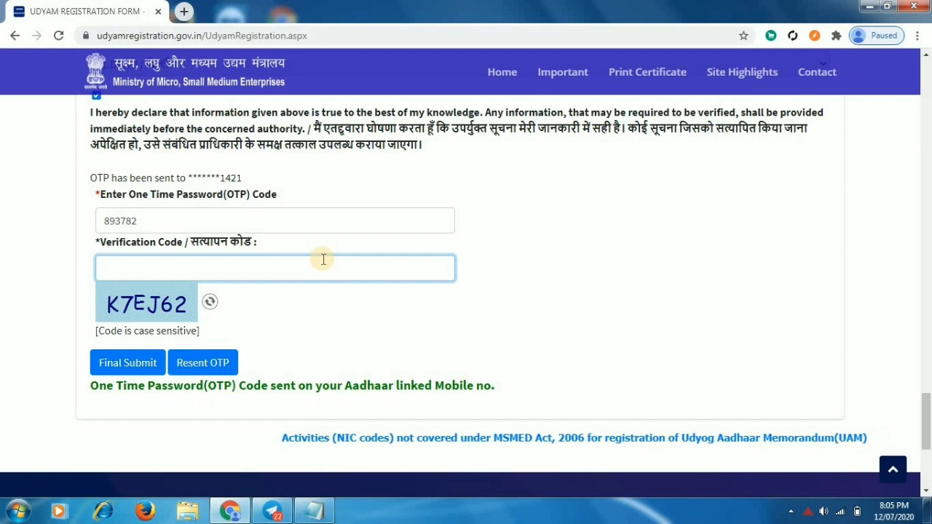
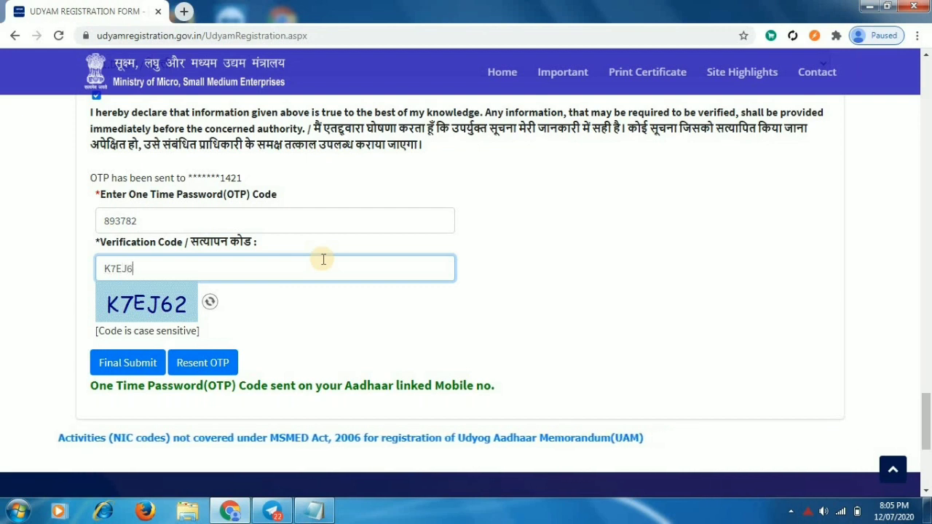
Make the final submission to get the Udyam registration number.
click(131, 362)
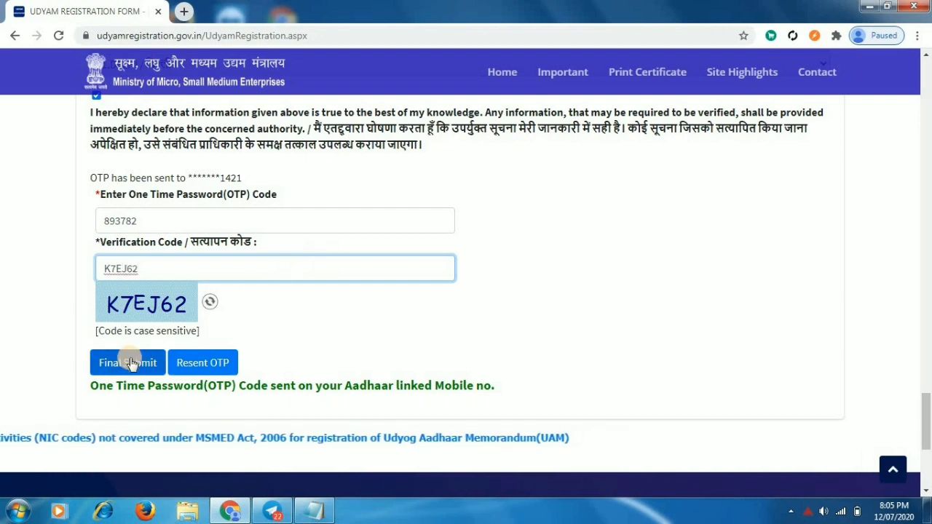